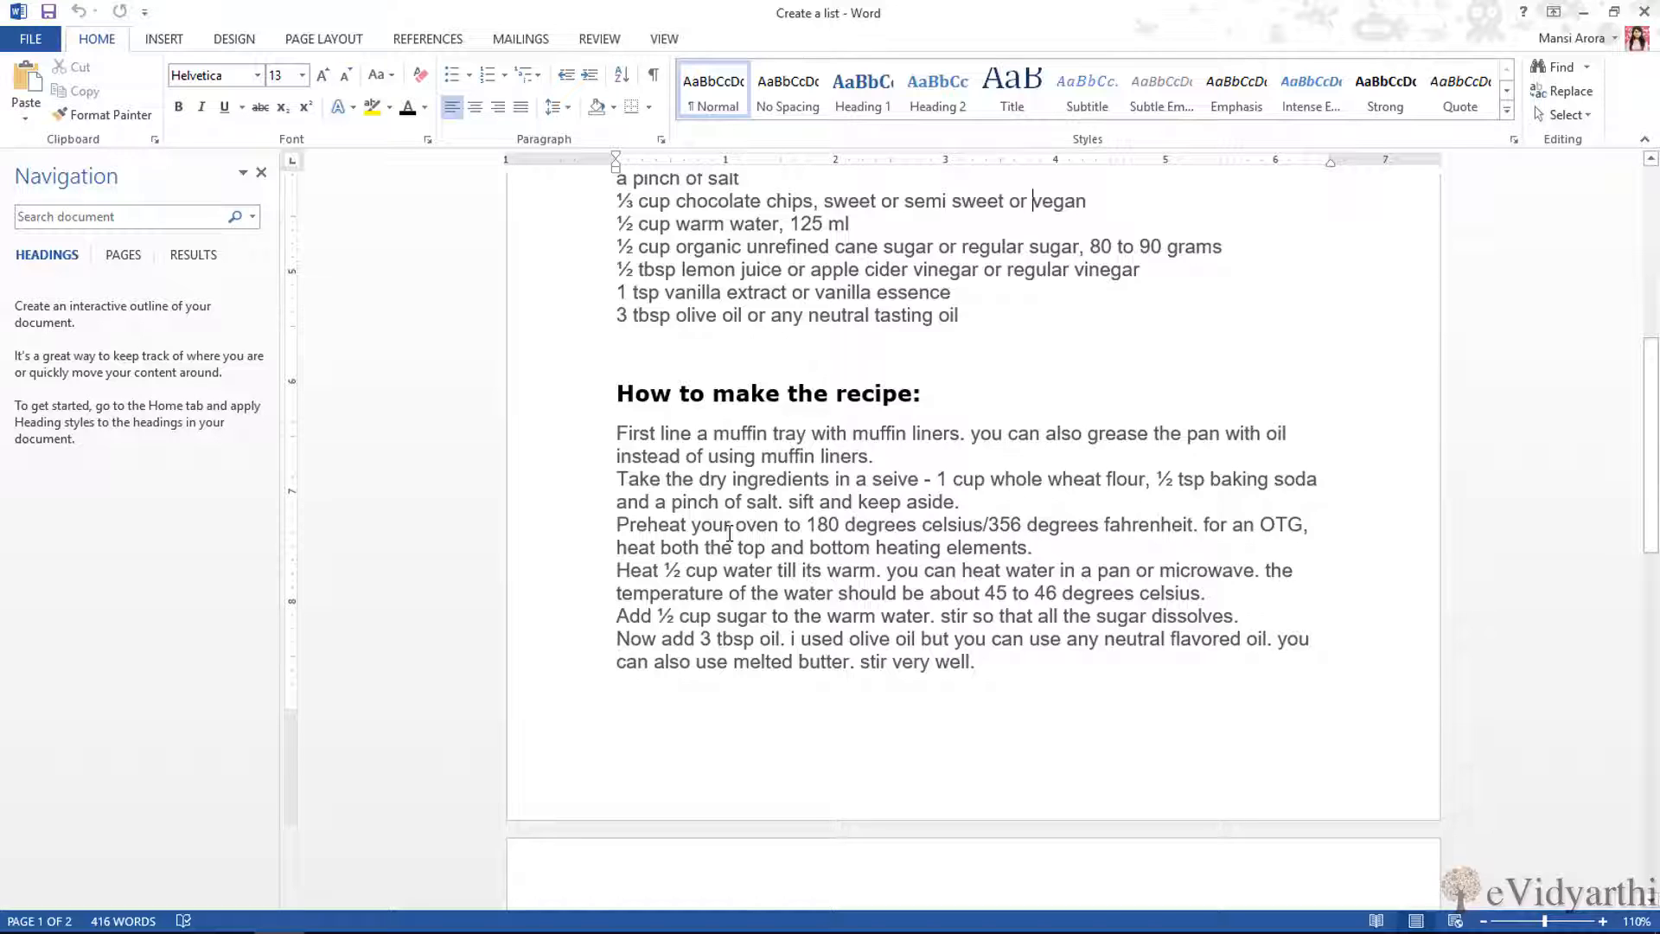
- Format all nine ingredient lines, from the whole wheat flour to the olive oil, as a bulleted list
scroll(729, 533, up, 4)
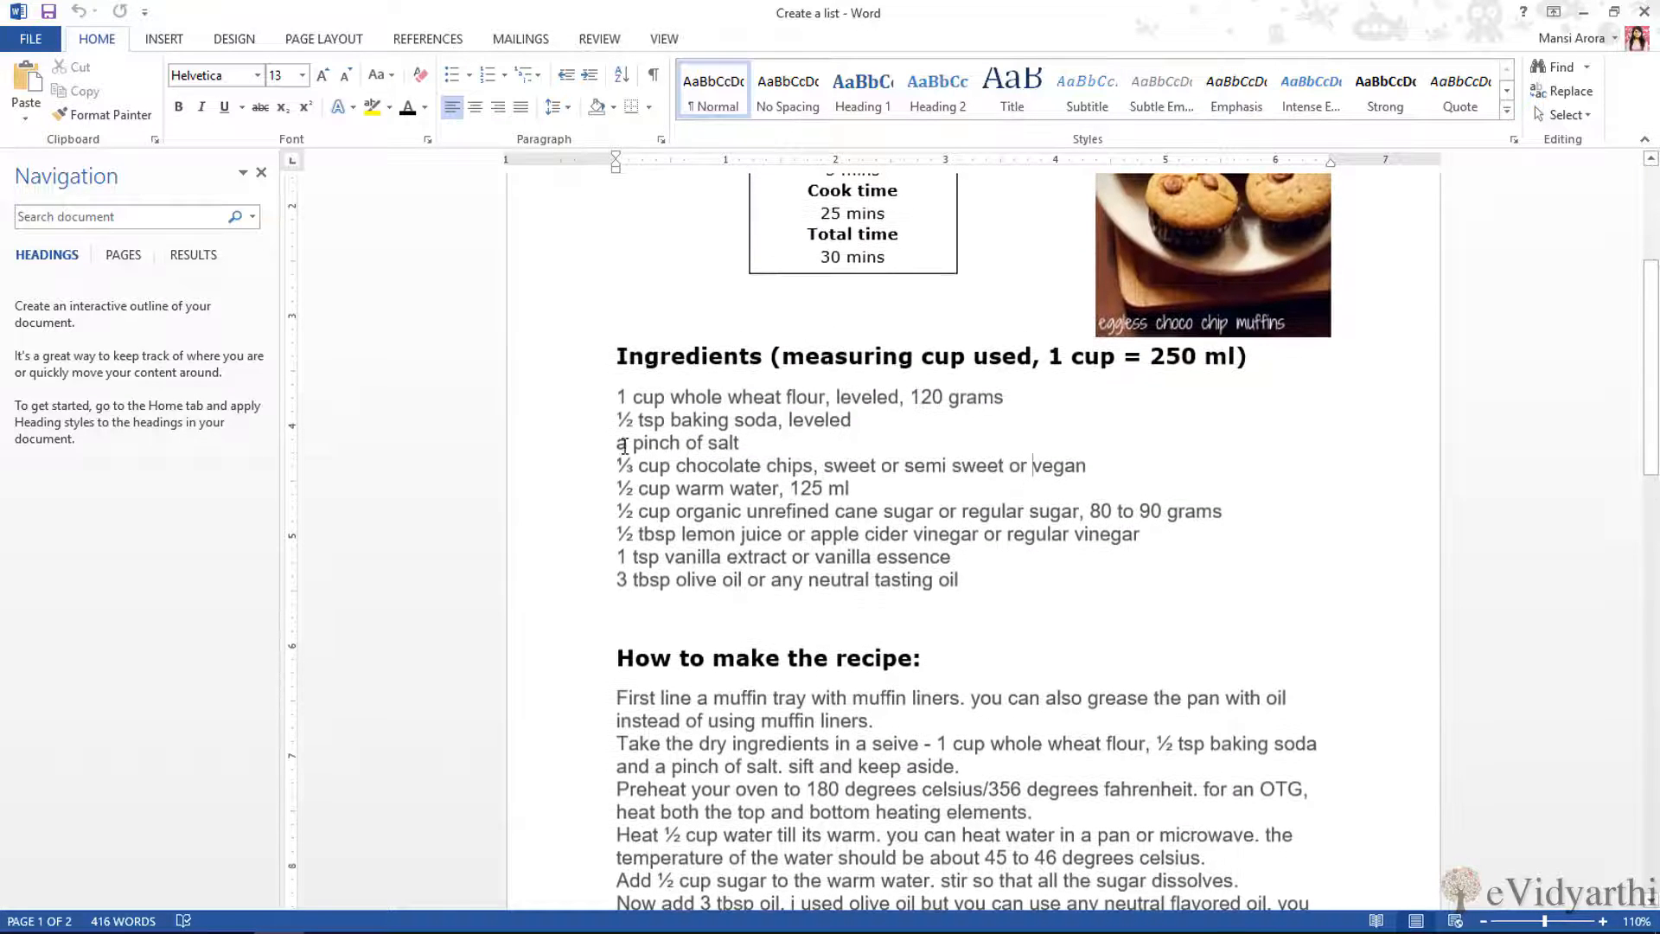
drag(546, 403, 552, 595)
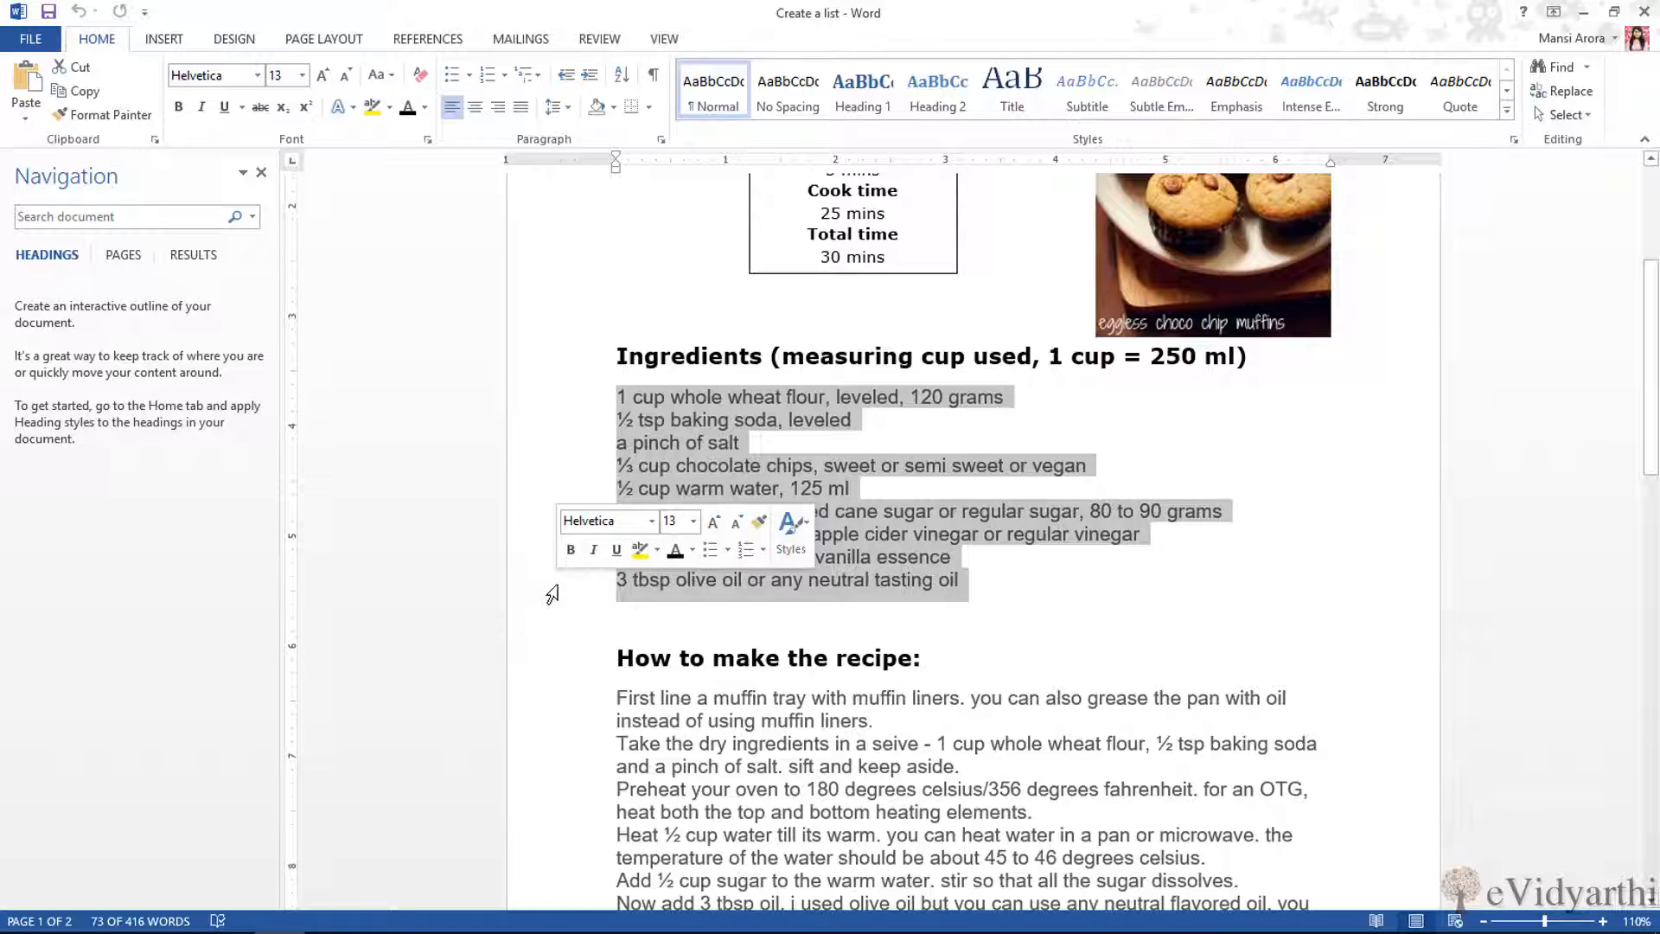
click(710, 555)
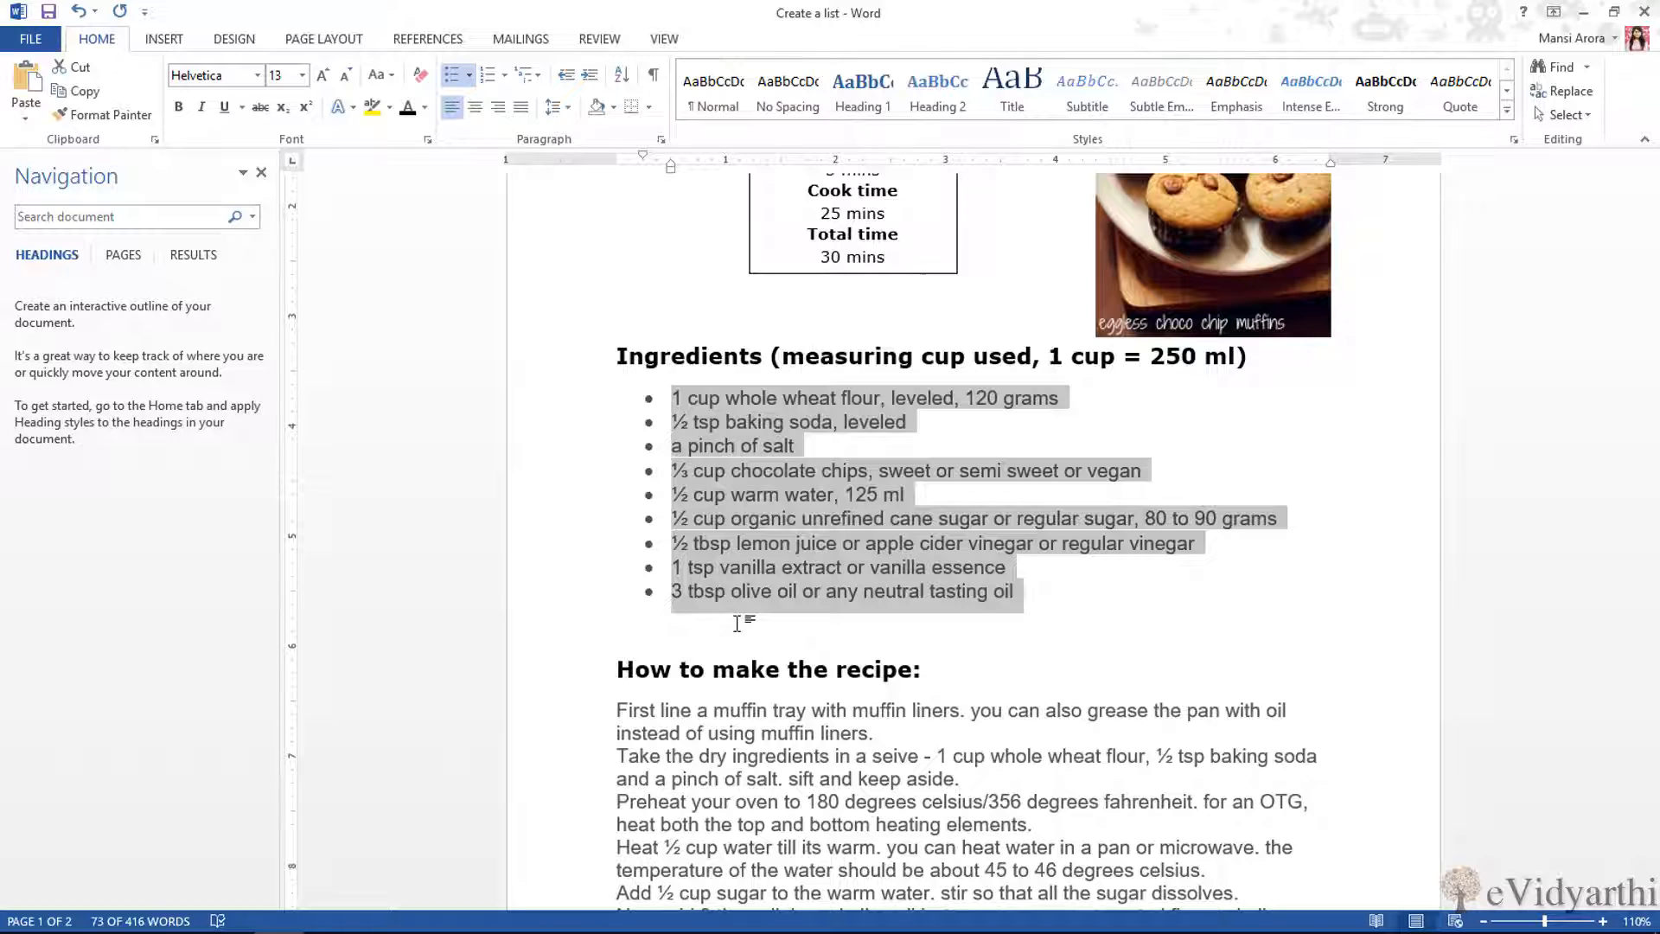
- Add a new bullet reading "ghhhh" below "a pinch of salt" in the ingredients list
scroll(737, 622, down, 1)
click(838, 393)
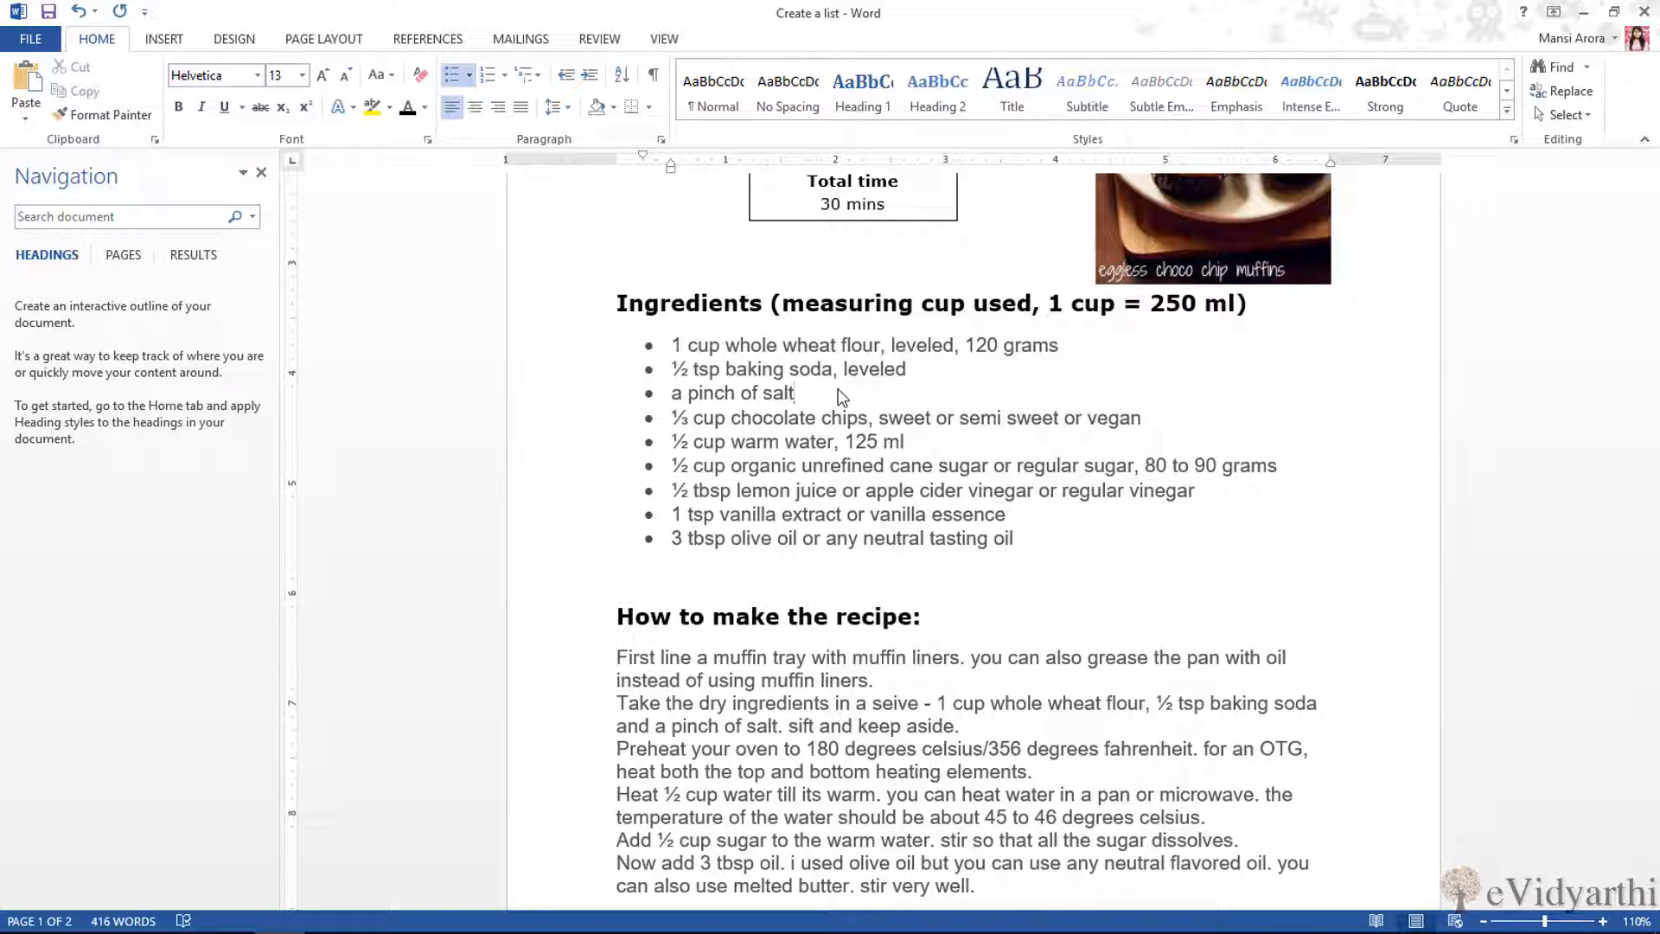
key(Return)
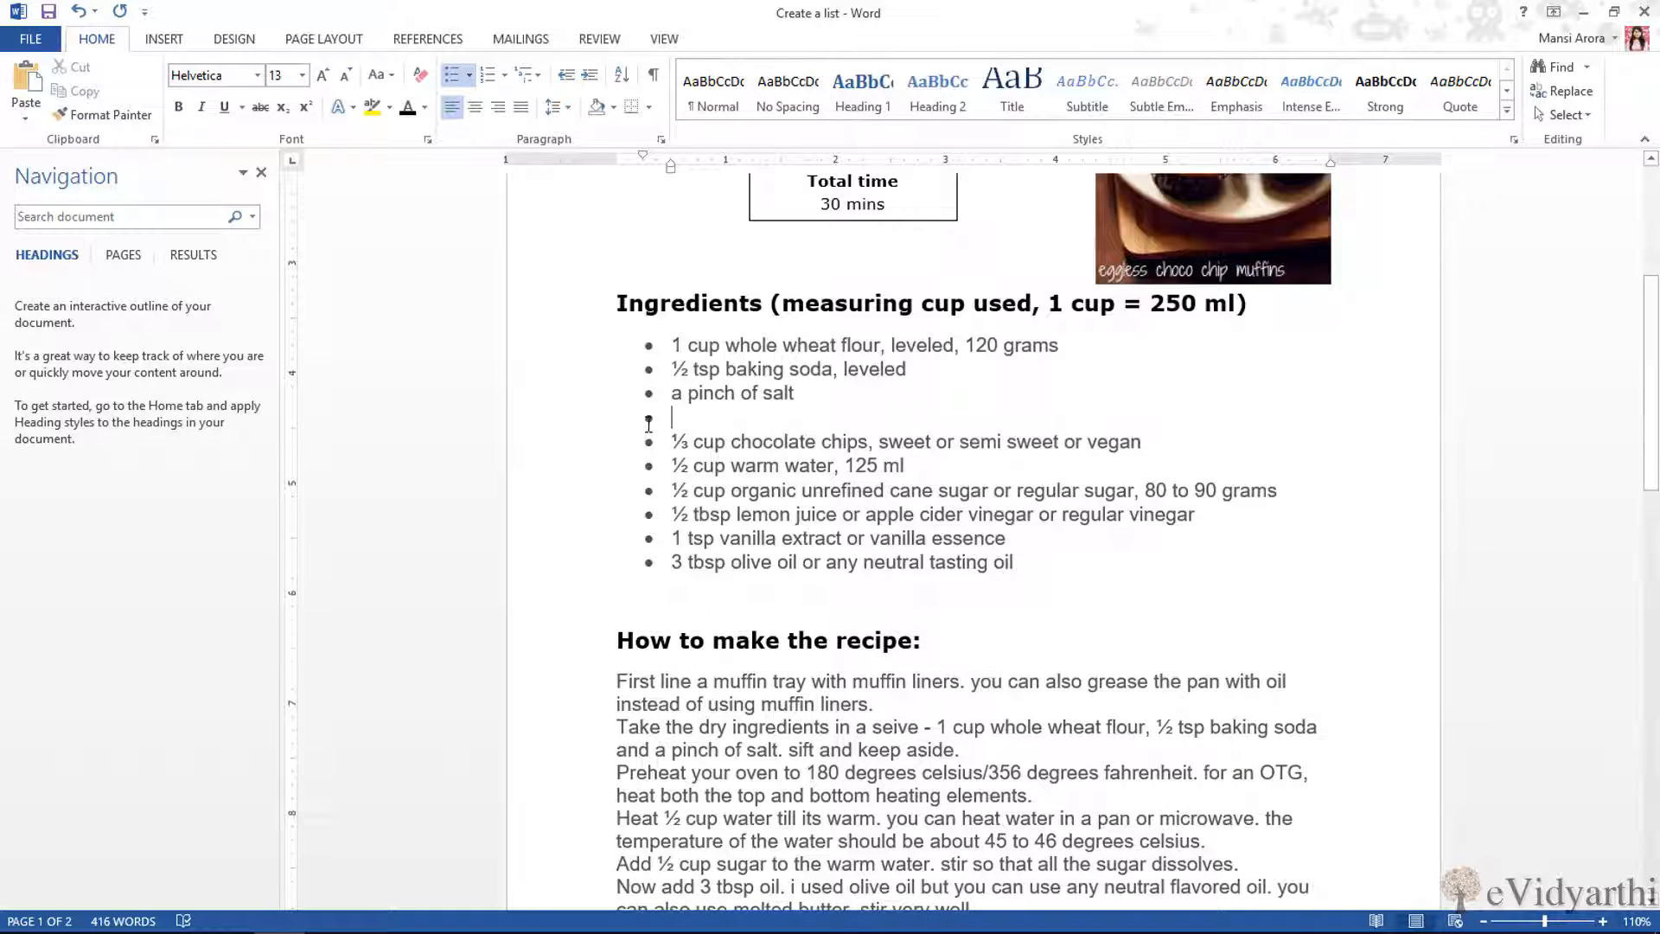
text(ghhhh)
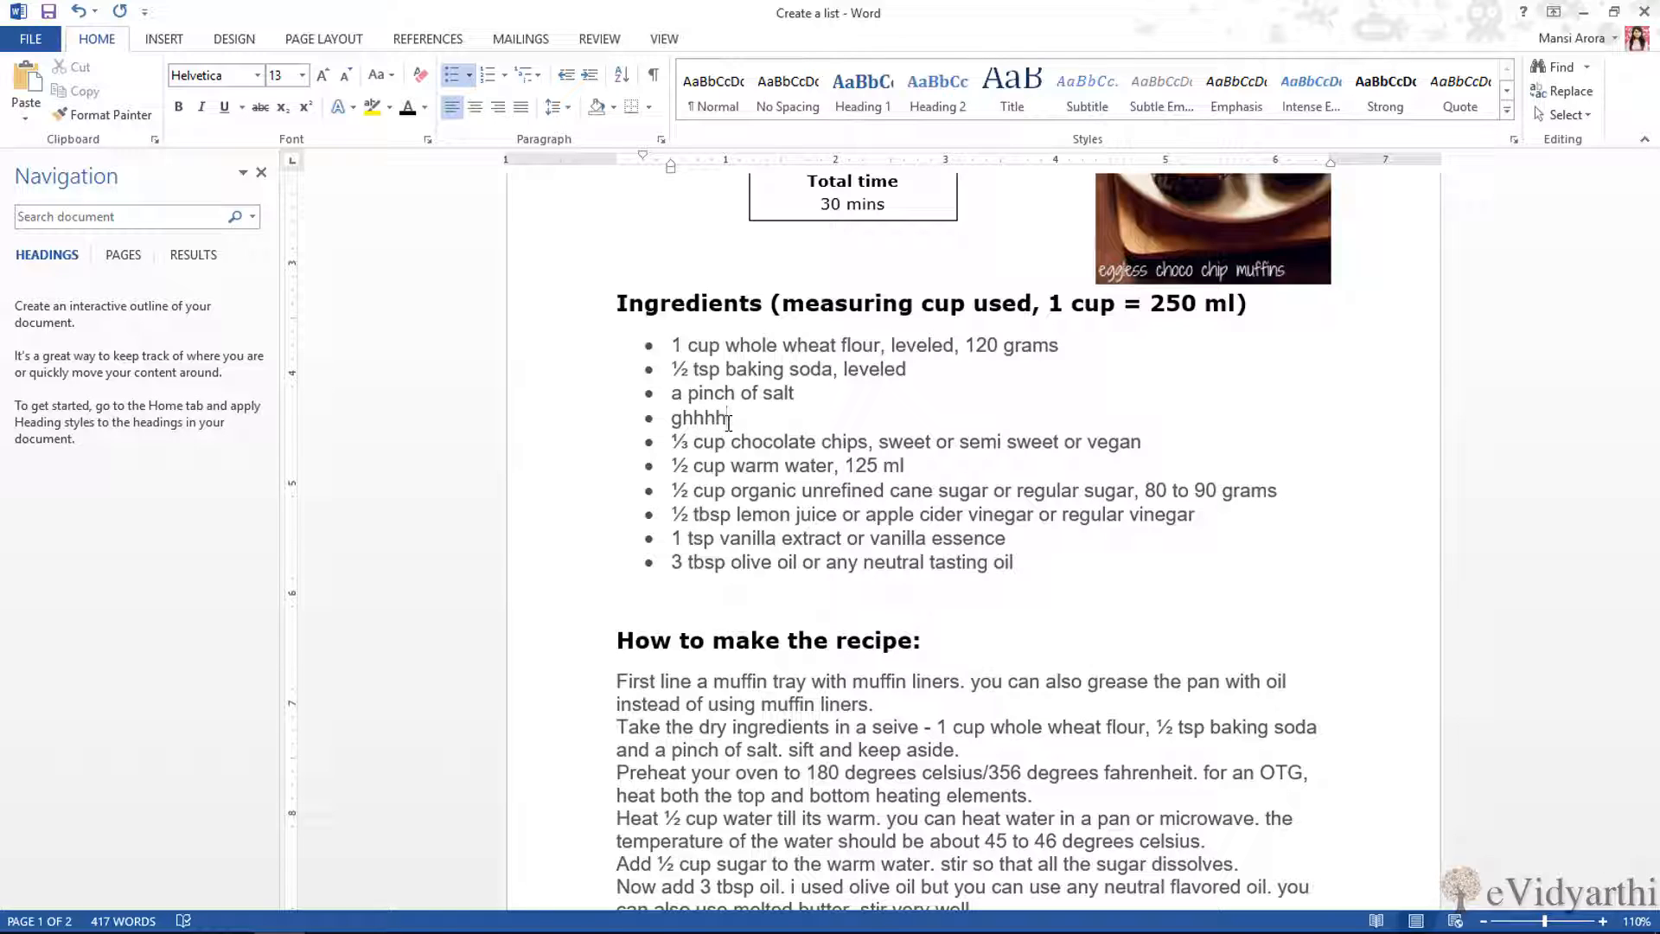
- Delete the "ghhhh" bullet and its empty line so the chocolate chips item directly follows "a pinch of salt"
key(BackSpace)
key(BackSpace)
key(BackSpace)
key(BackSpace)
key(BackSpace)
key(BackSpace)
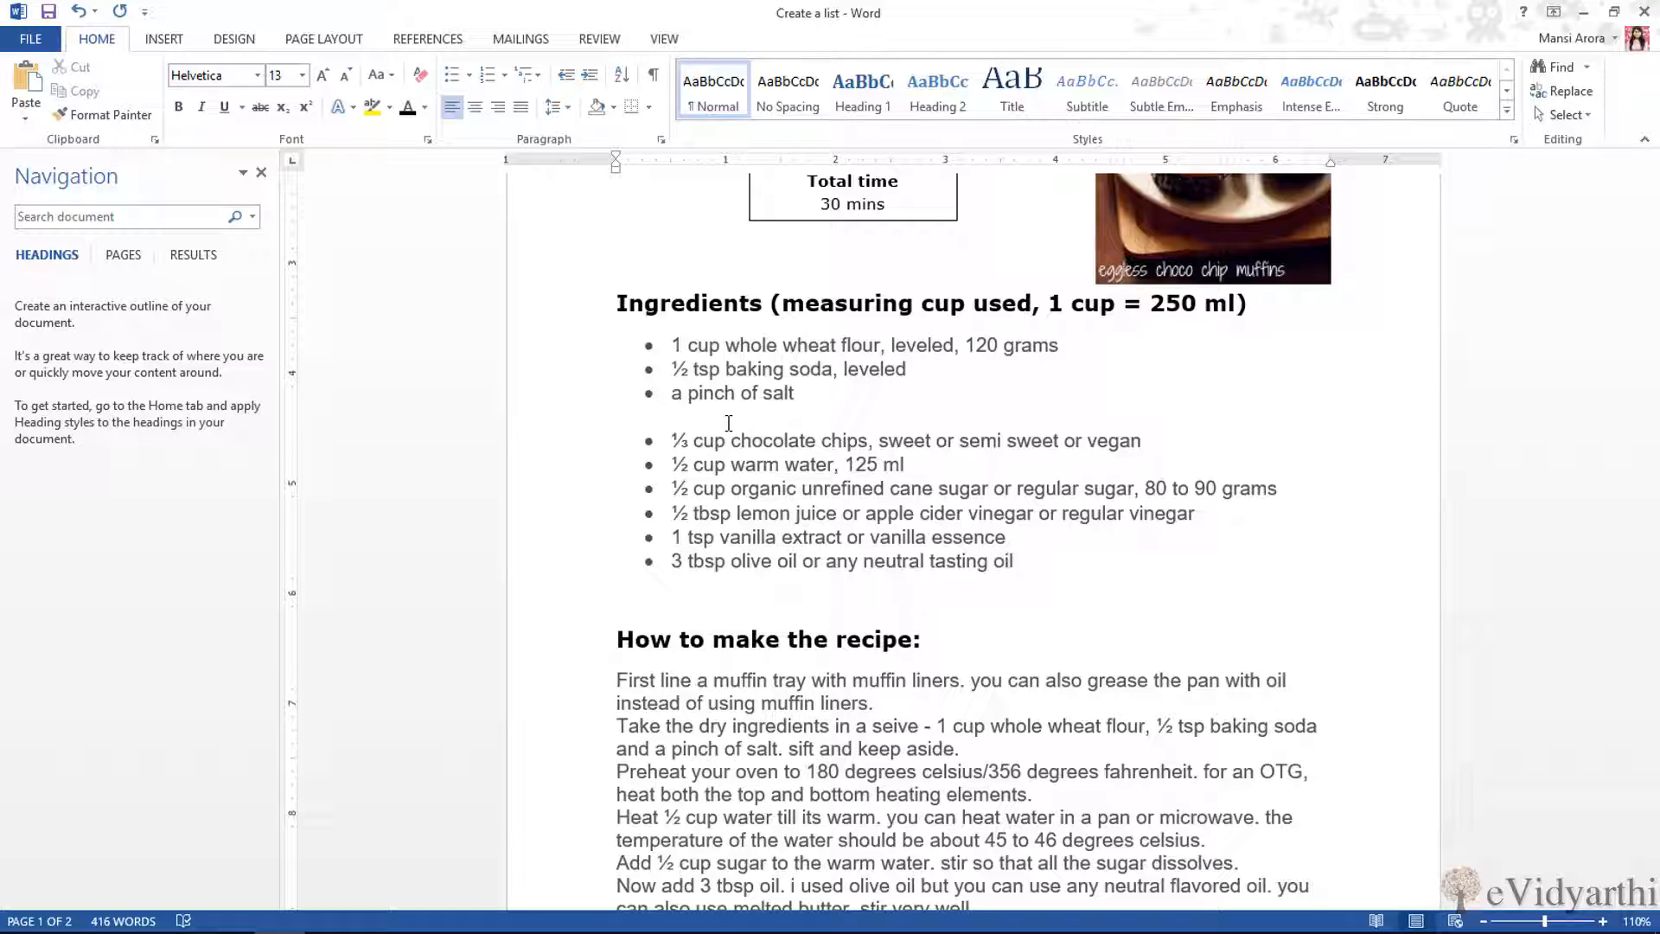
key(BackSpace)
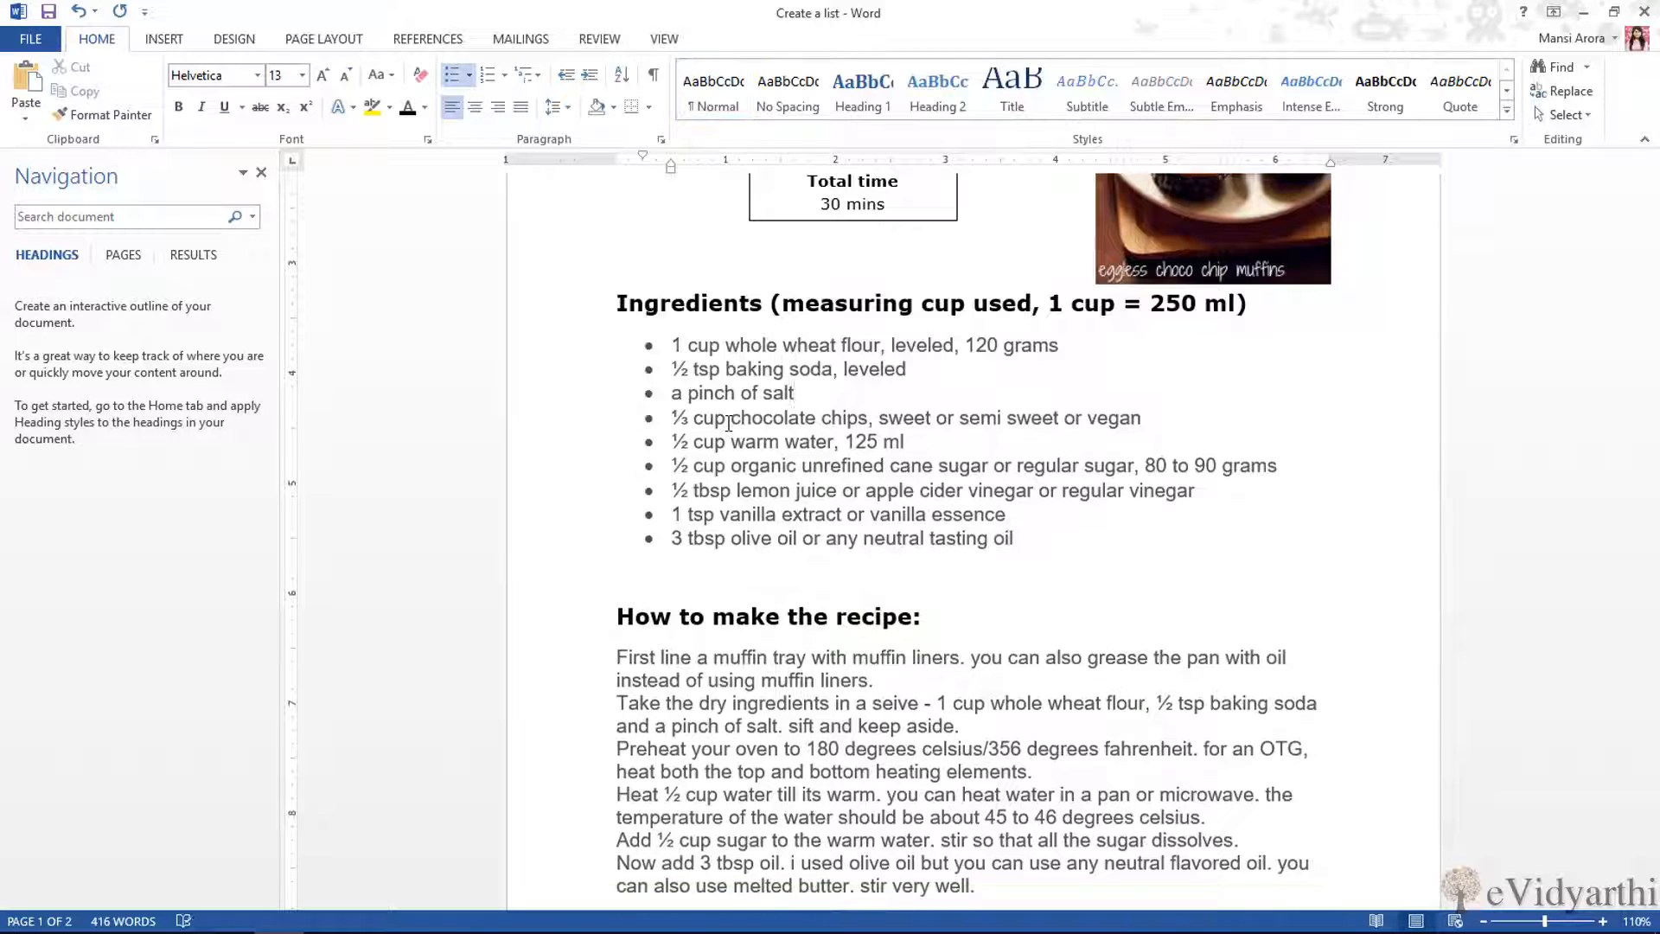
- Format all the instructions under "How to make the recipe:", through the serving suggestion on page 2, as a numbered list
scroll(711, 603, down, 4)
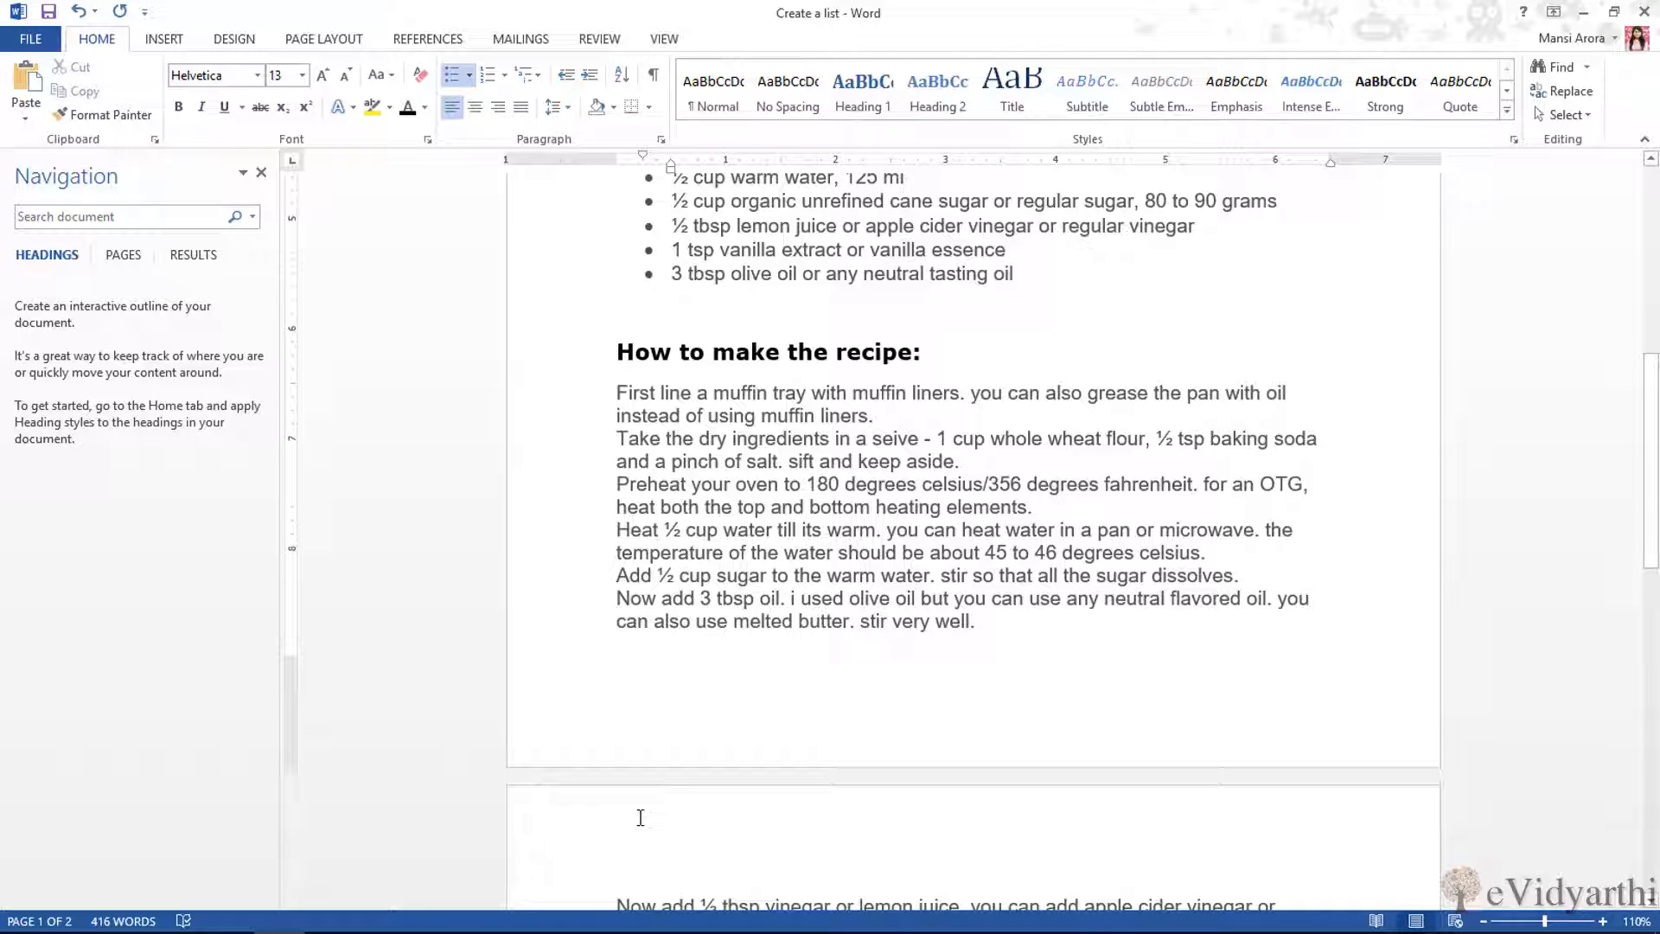
drag(536, 394, 524, 730)
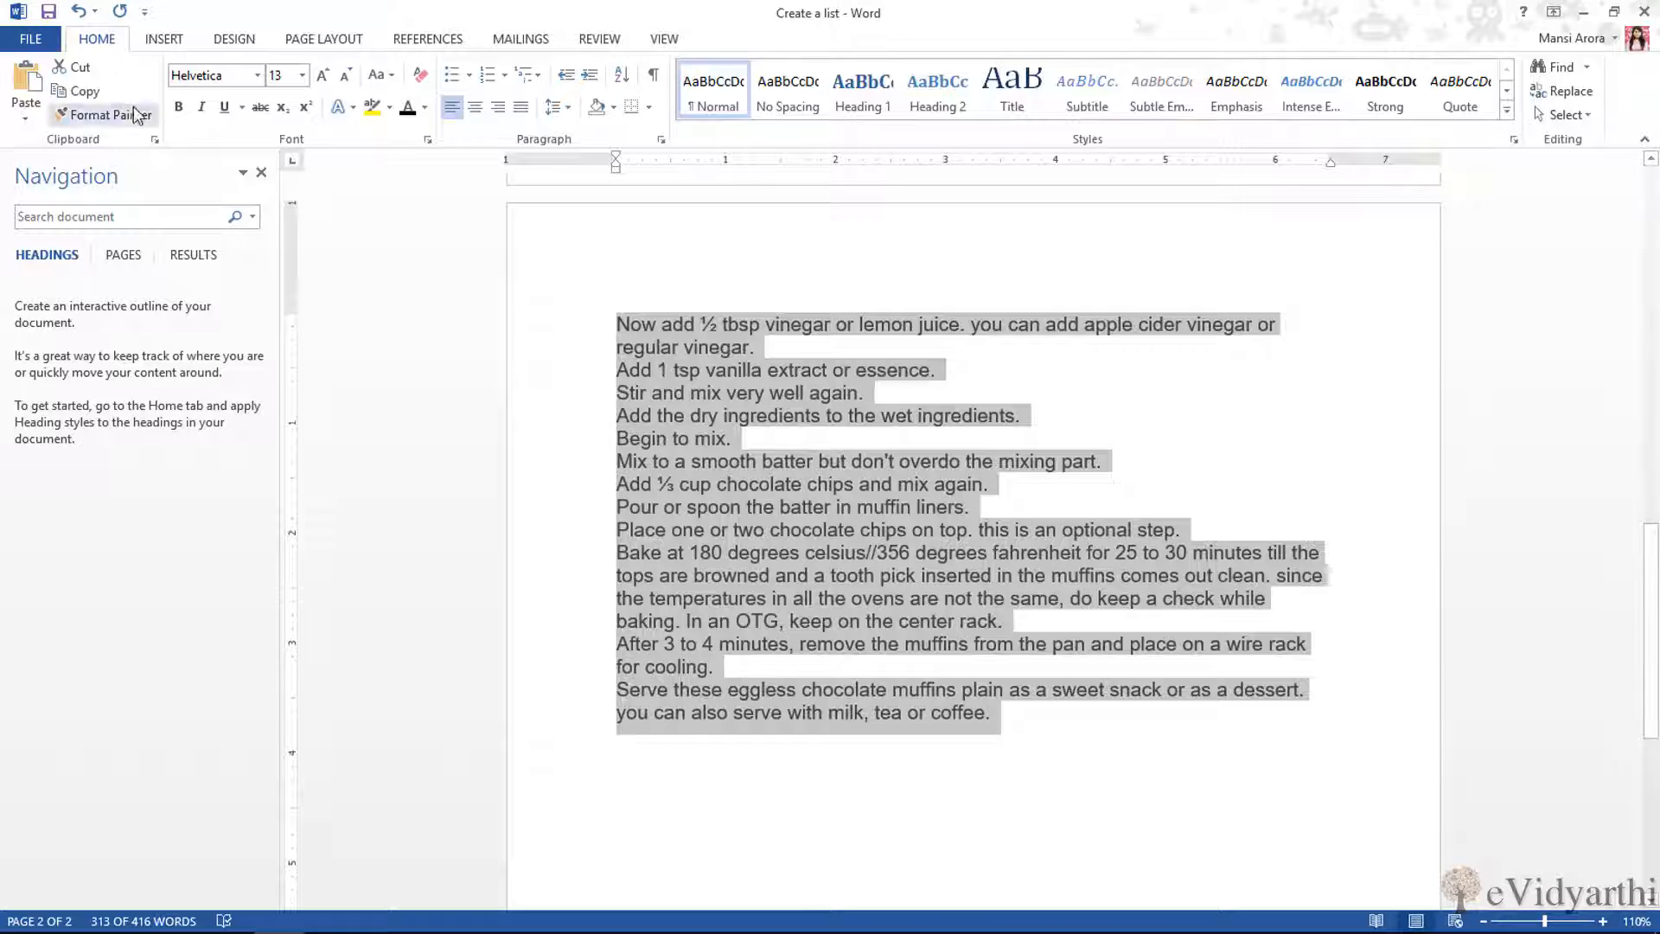
click(486, 79)
scroll(726, 519, up, 3)
scroll(731, 553, up, 4)
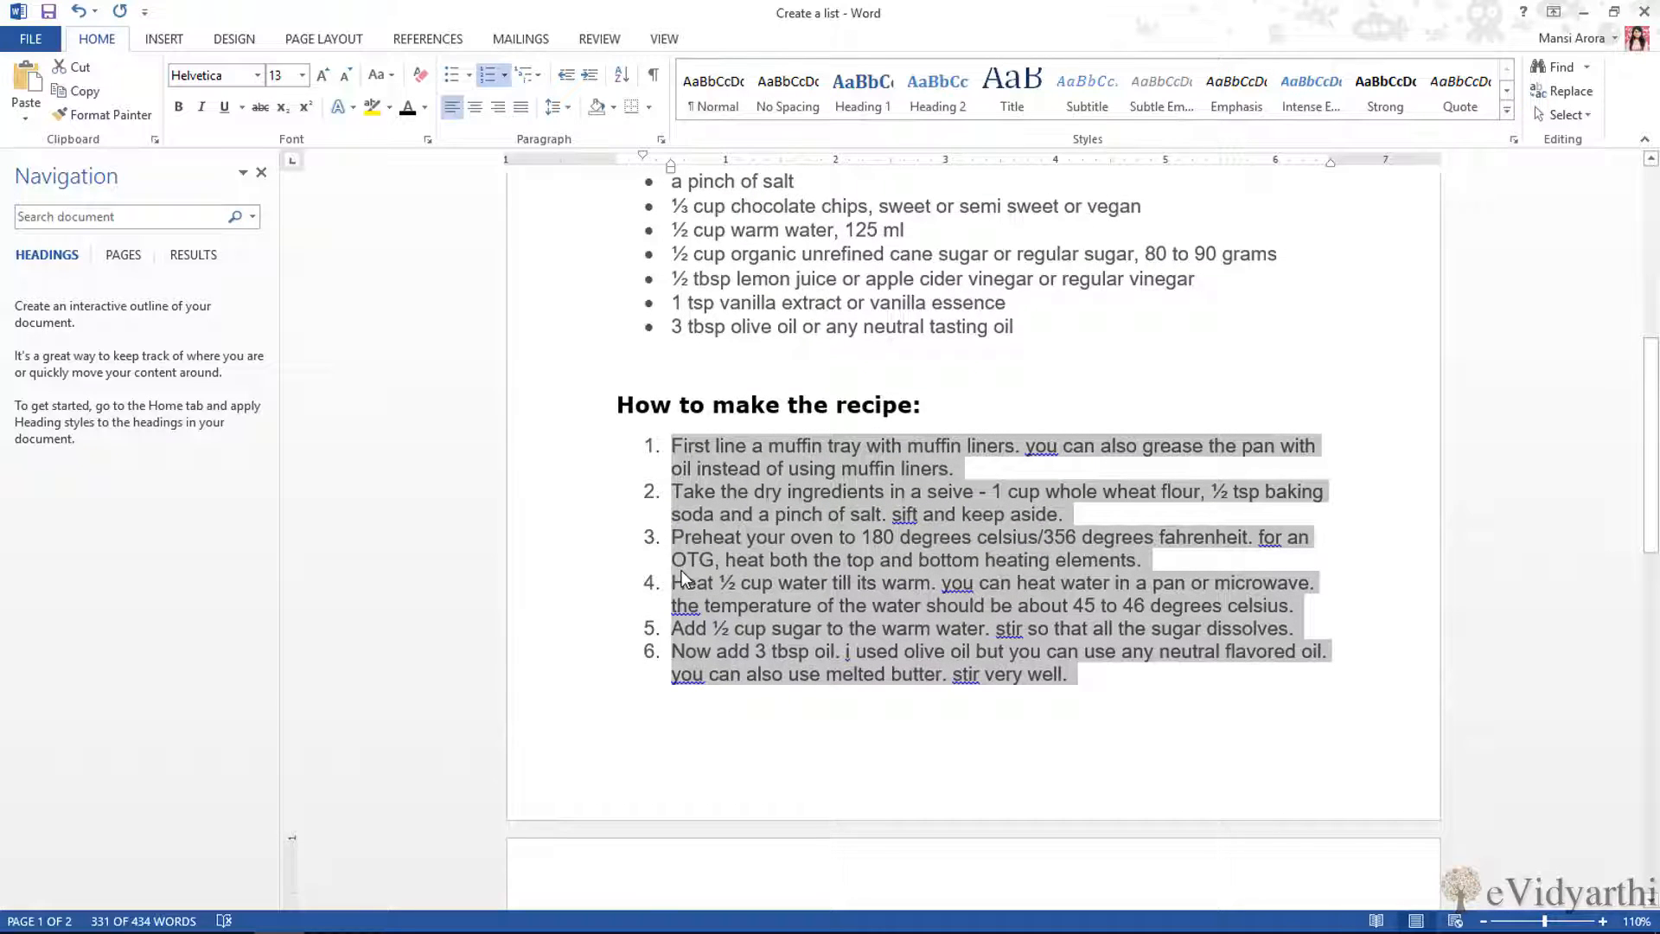
scroll(714, 644, down, 6)
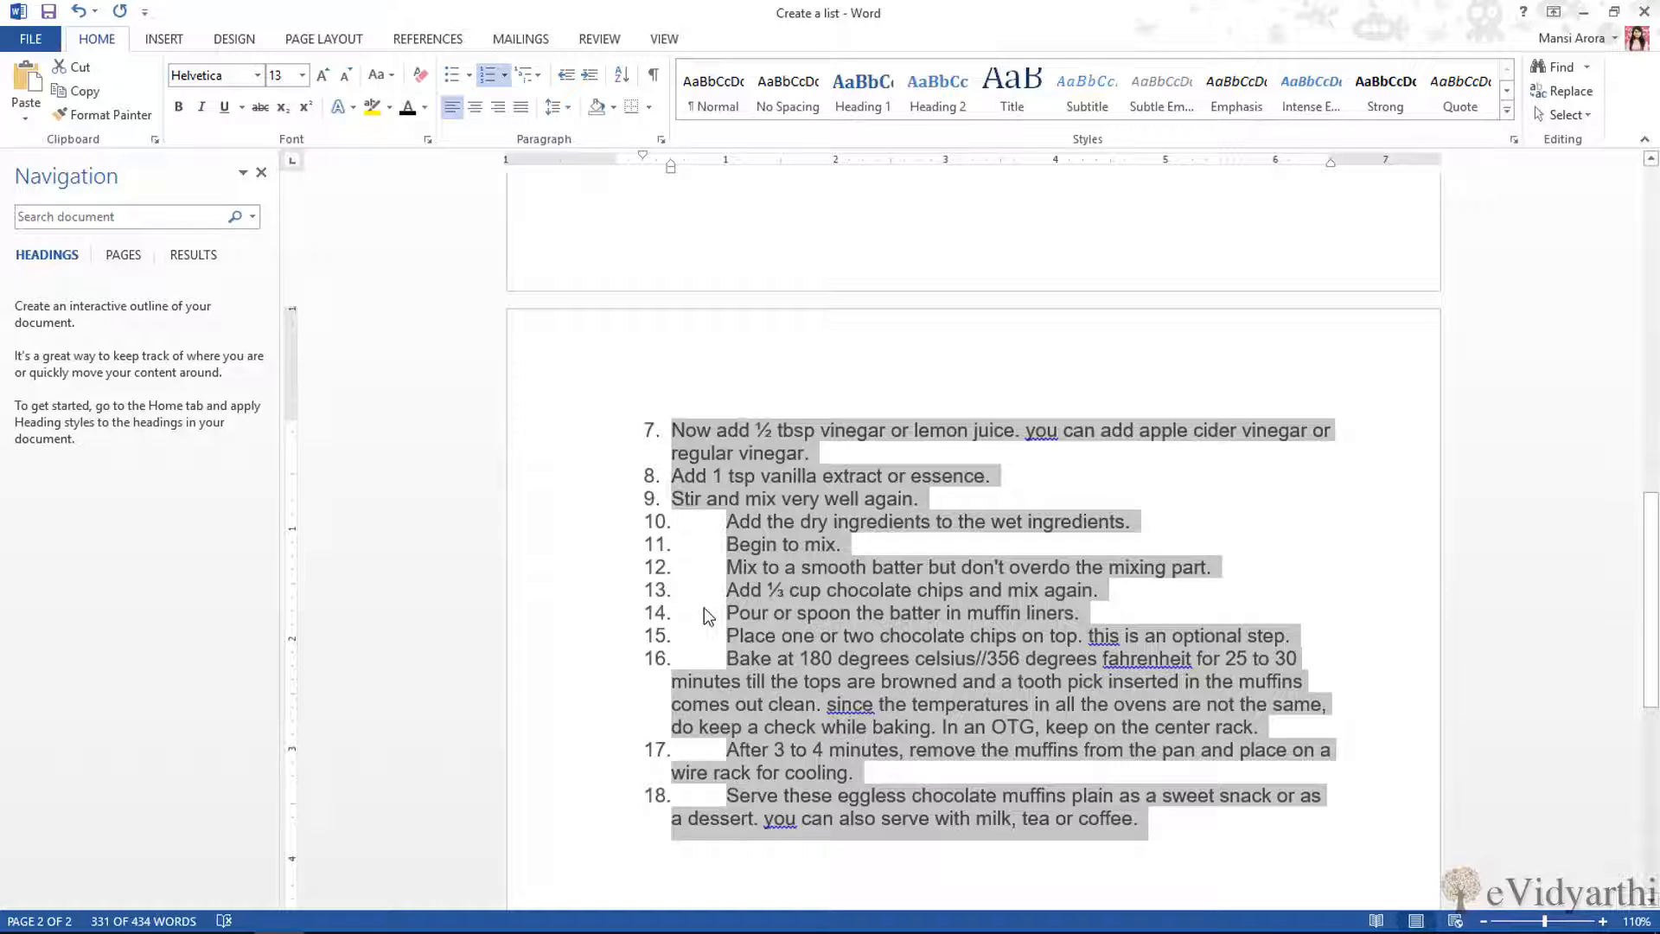
scroll(704, 648, up, 6)
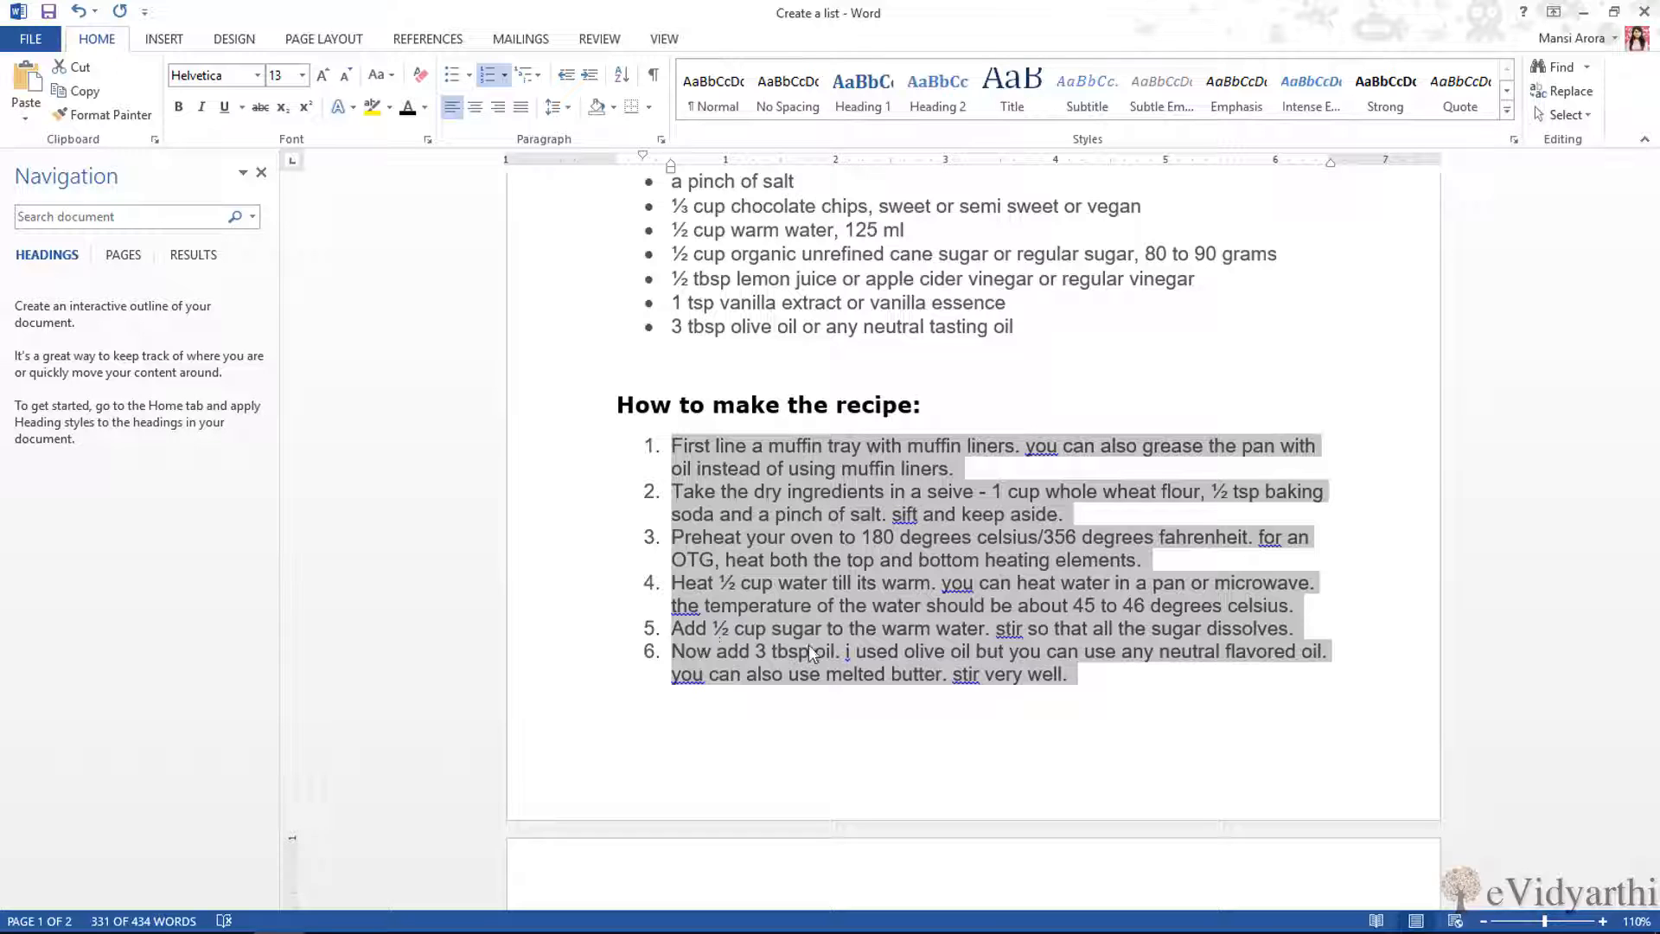
- Insert an unnumbered blank line after recipe step 2 and remove it again
click(1087, 684)
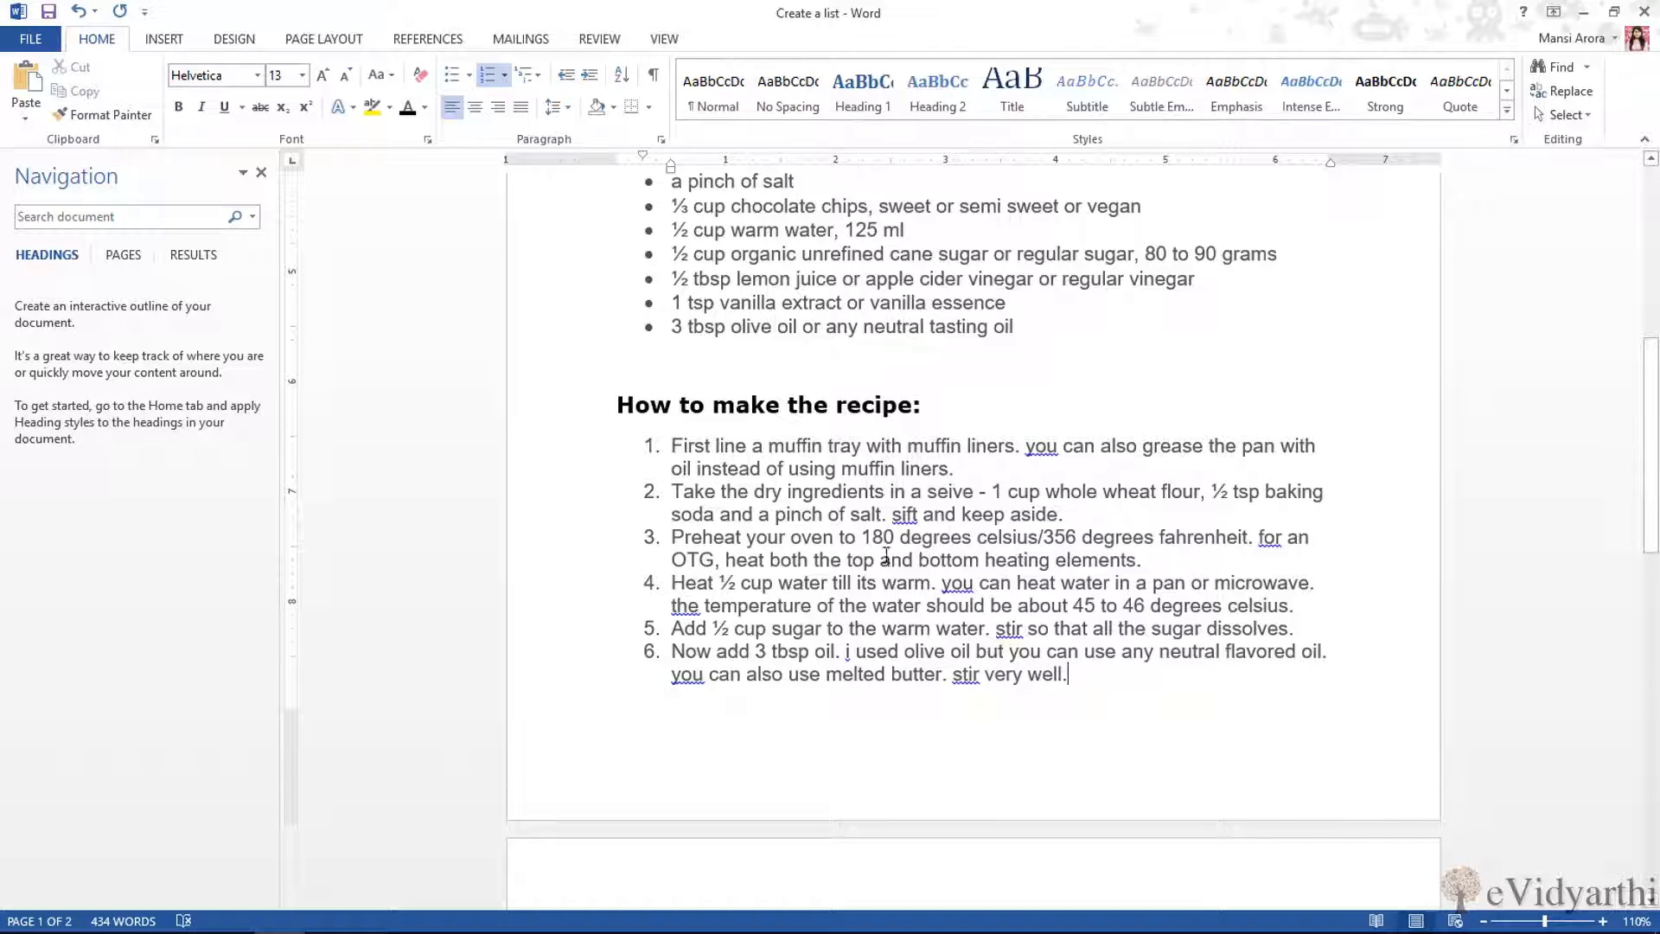
click(1074, 515)
key(Return)
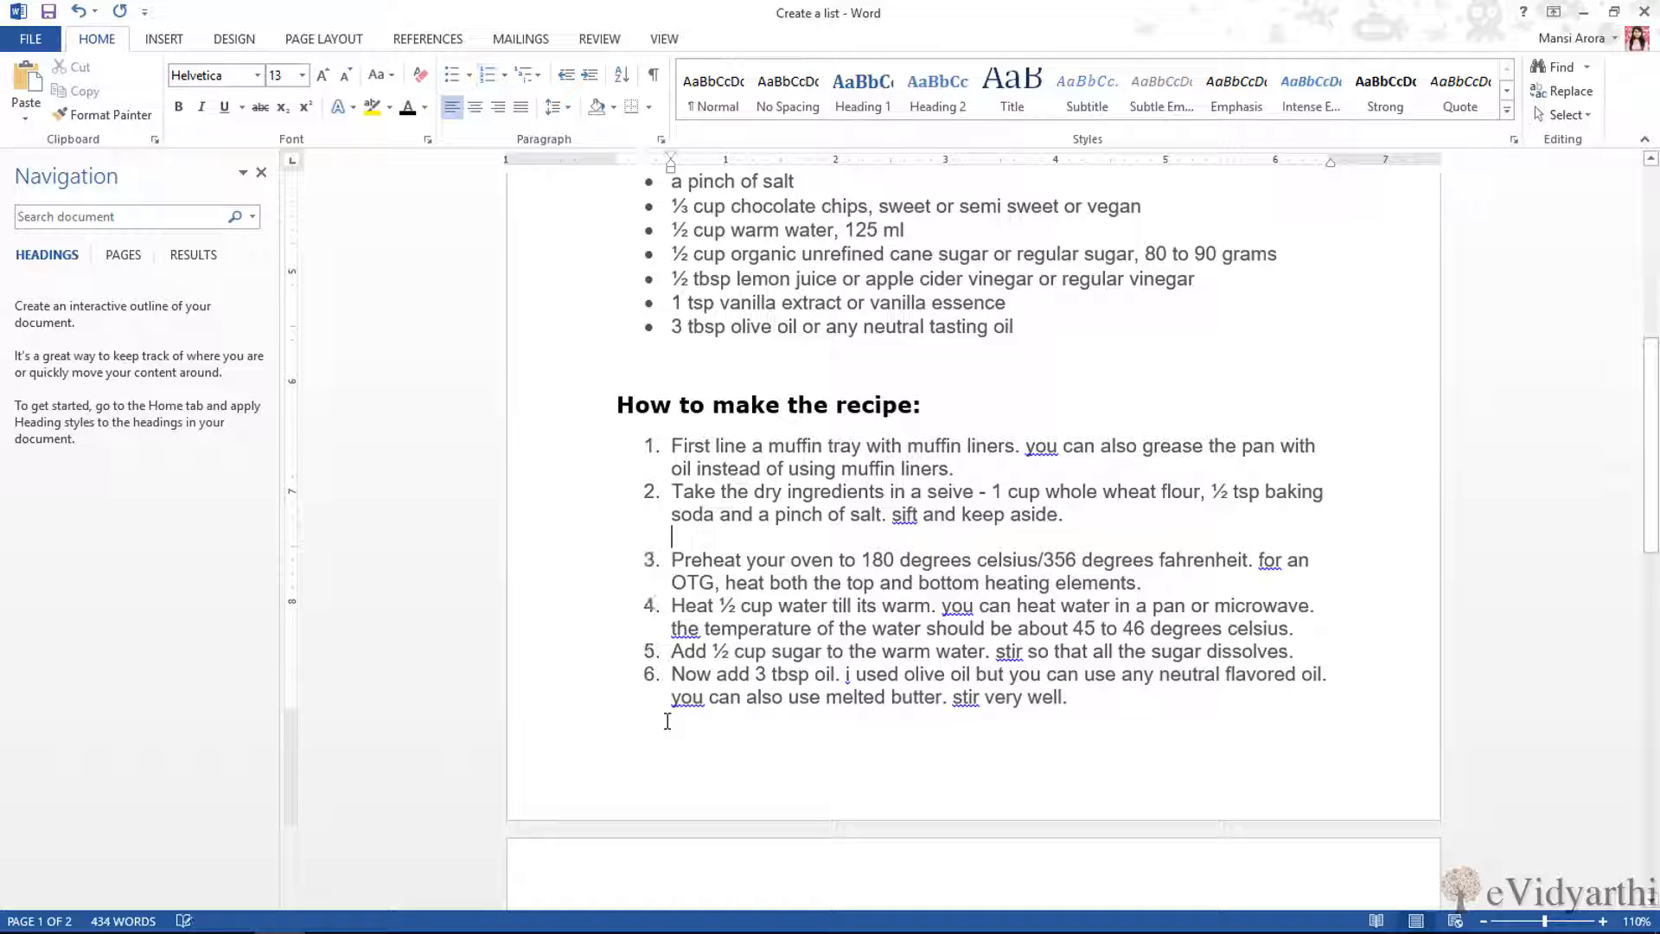
key(BackSpace)
key(BackSpace)
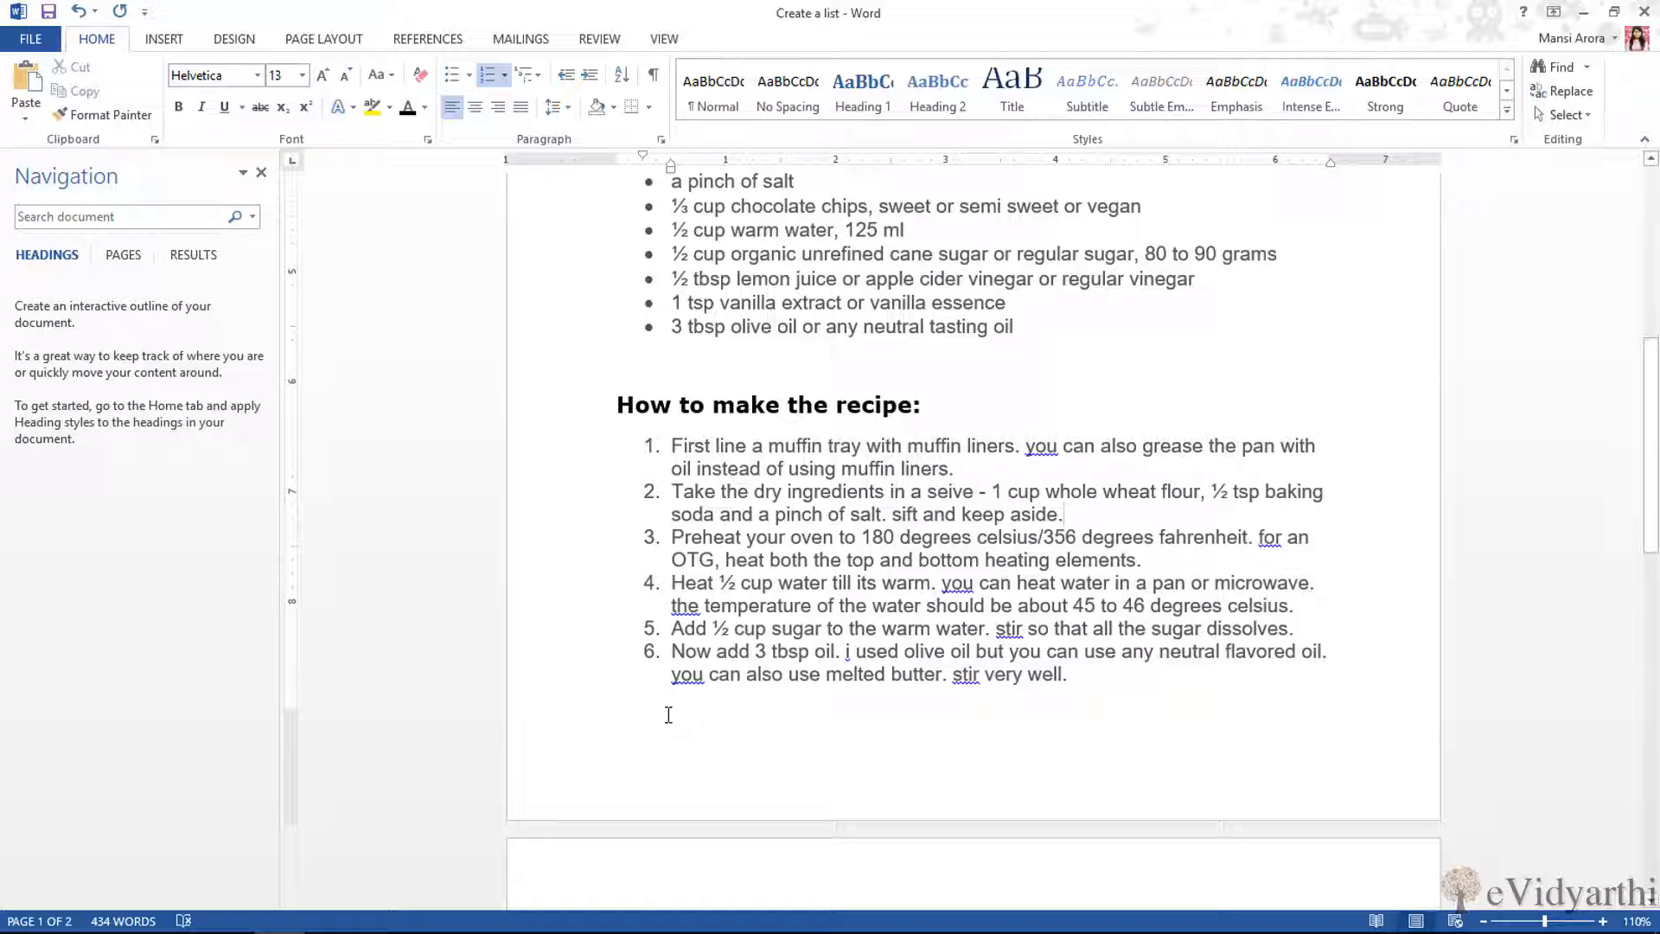
- Insert a run of blank lines below the "How to make the recipe:" heading to push the numbered steps onto the next page
click(992, 407)
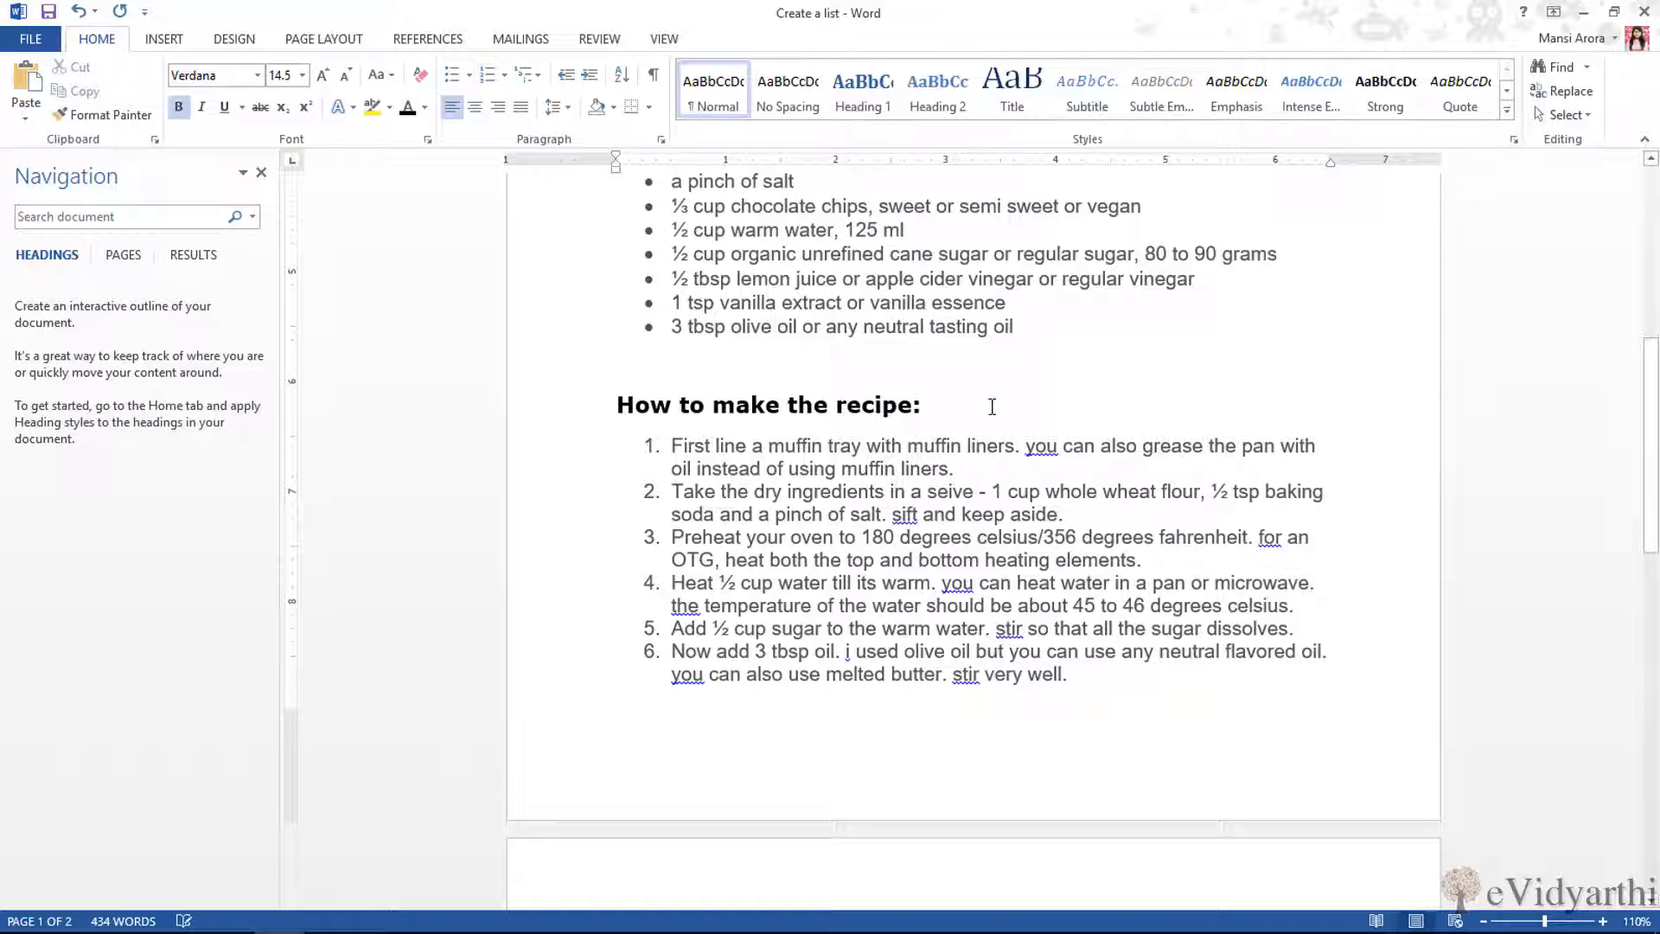
key(Return)
key(Return)
key(Return)
key(Return)
key(Return)
key(Return)
key(Return)
key(Return)
key(Return)
key(Return)
key(Return)
key(Return)
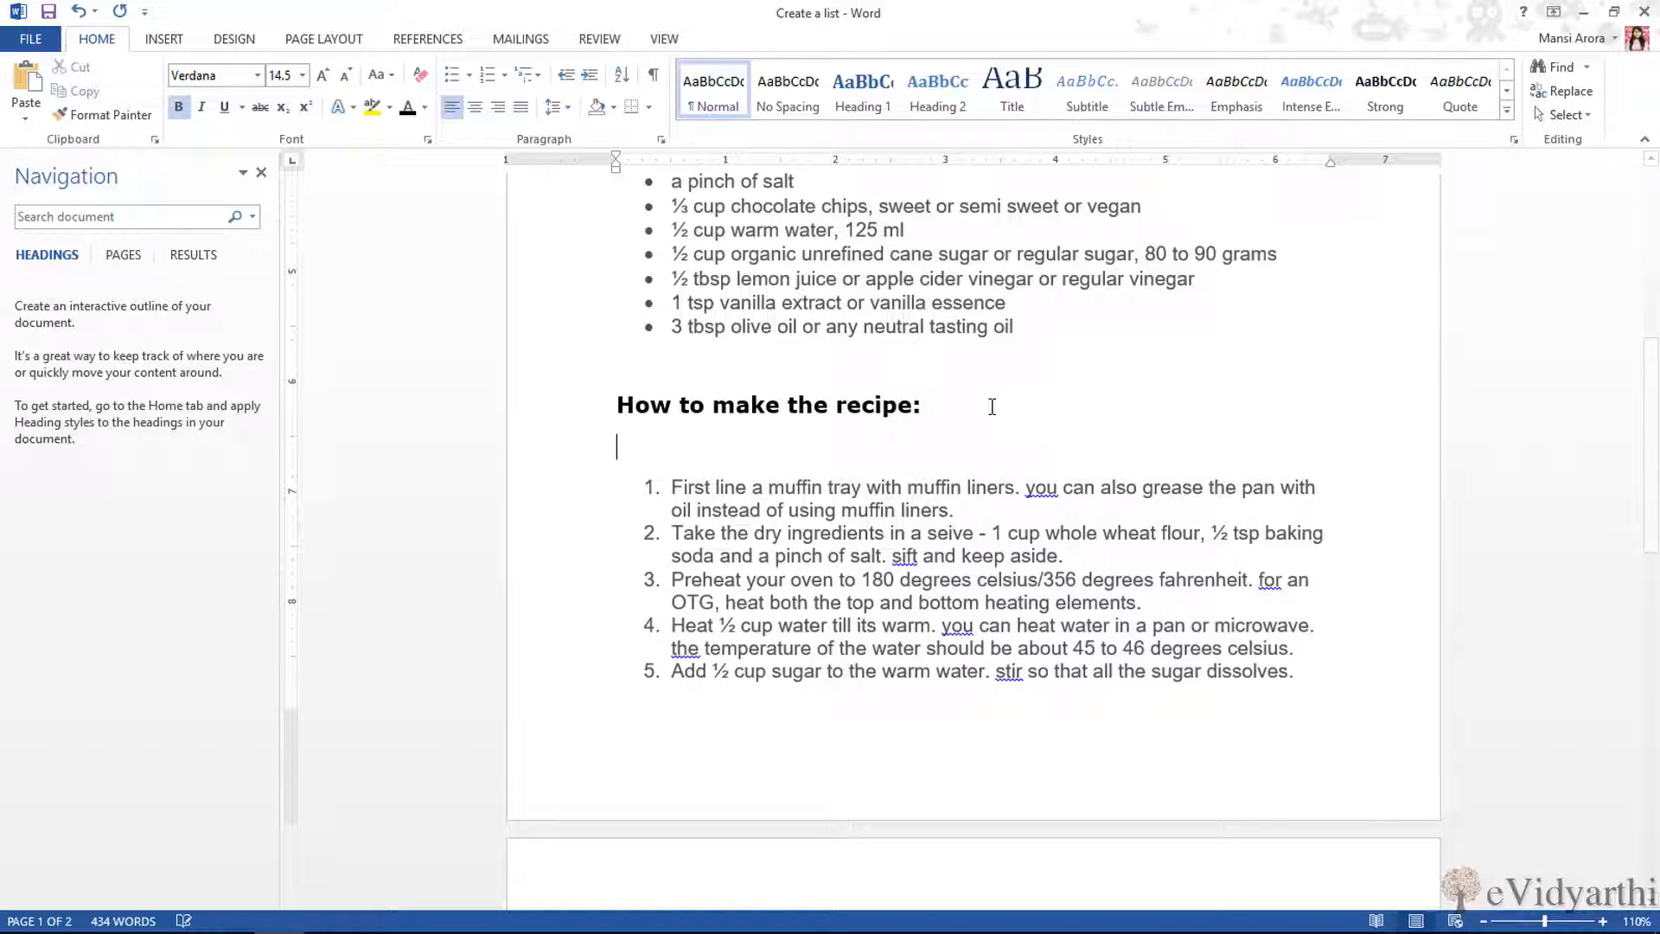
scroll(760, 376, up, 2)
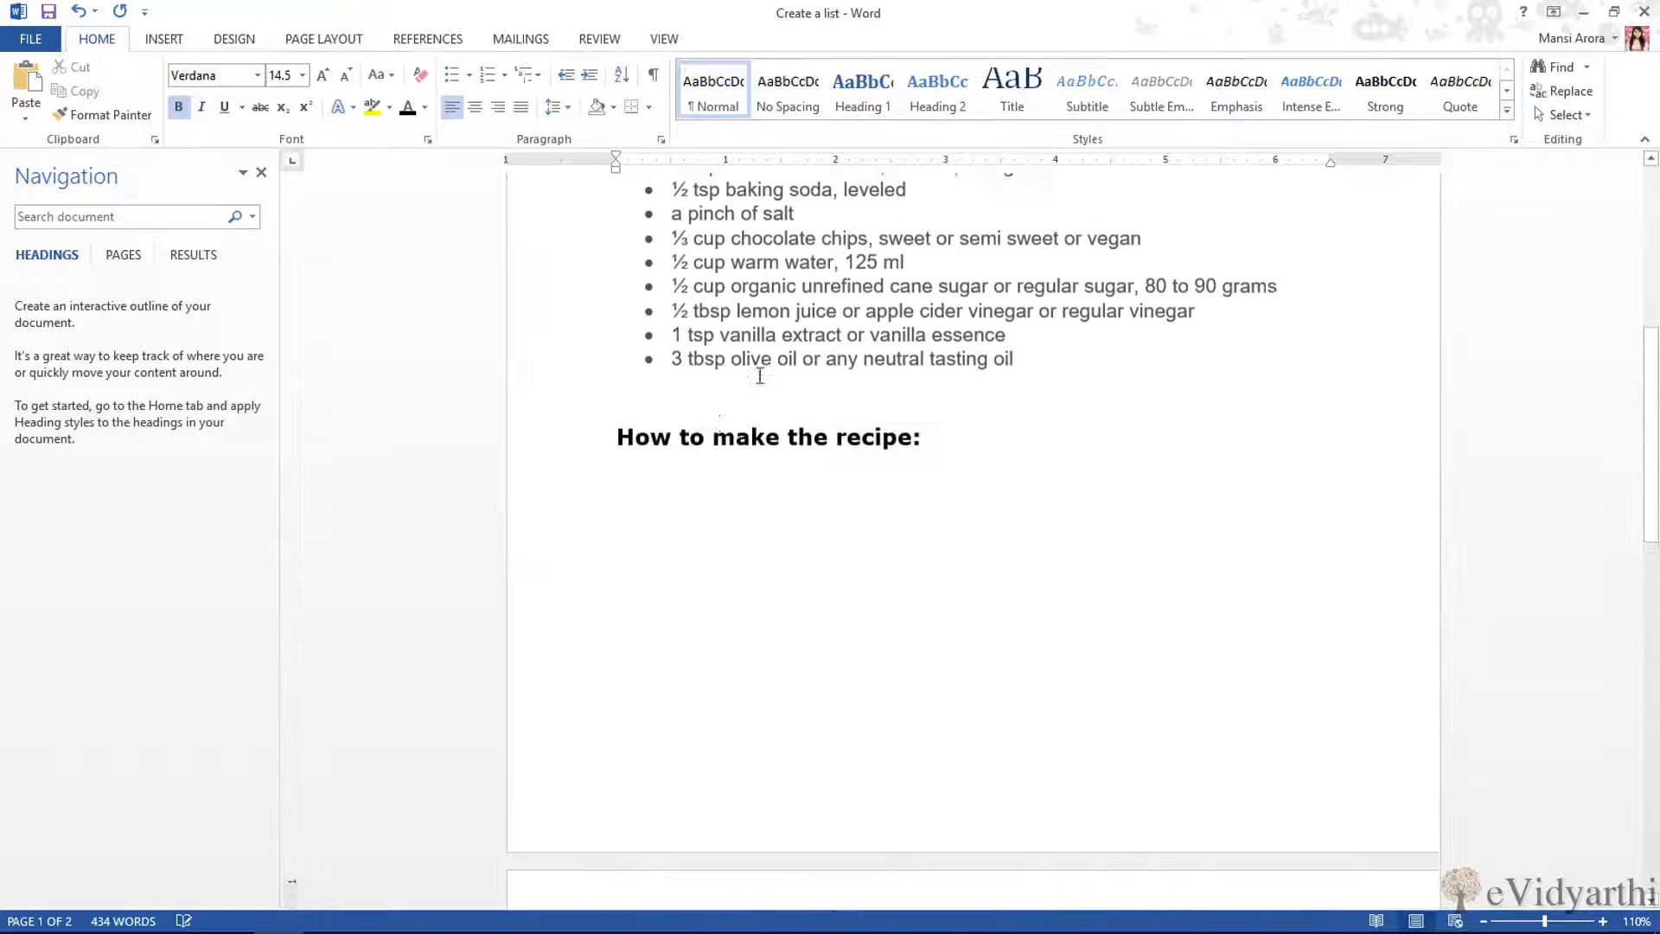
- Start a new numbered list in the blank space below the heading, with three placeholder items of repeated "h" and an empty fourth item
click(716, 526)
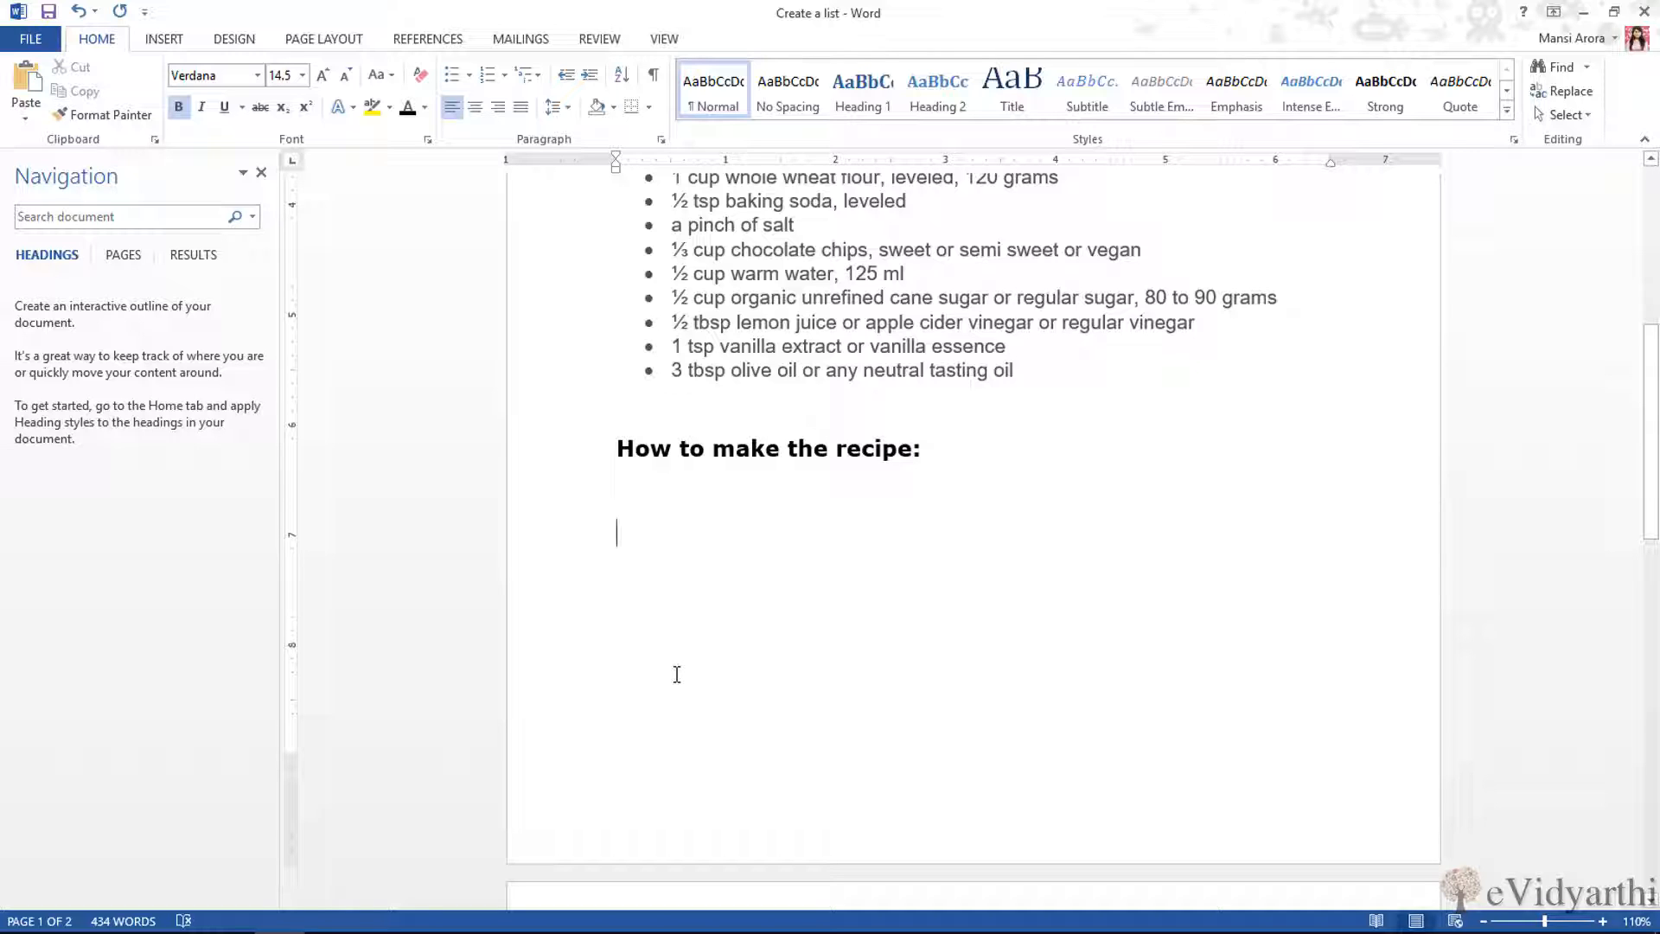
click(489, 75)
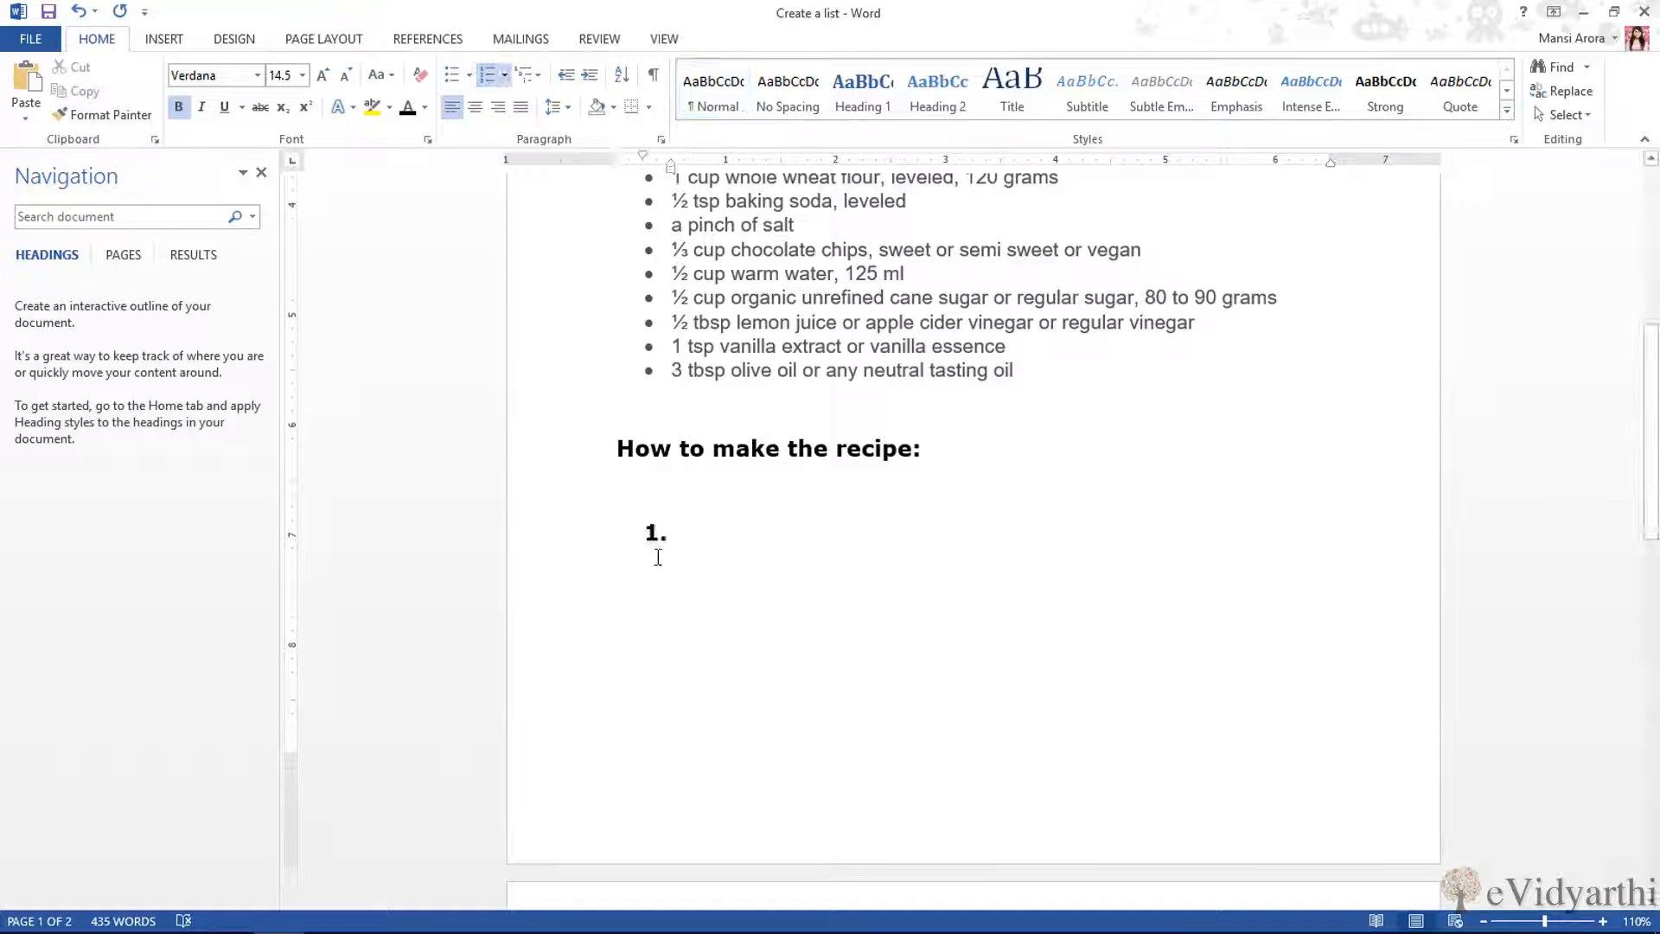
text(hhhhhhhhhhhhhhh)
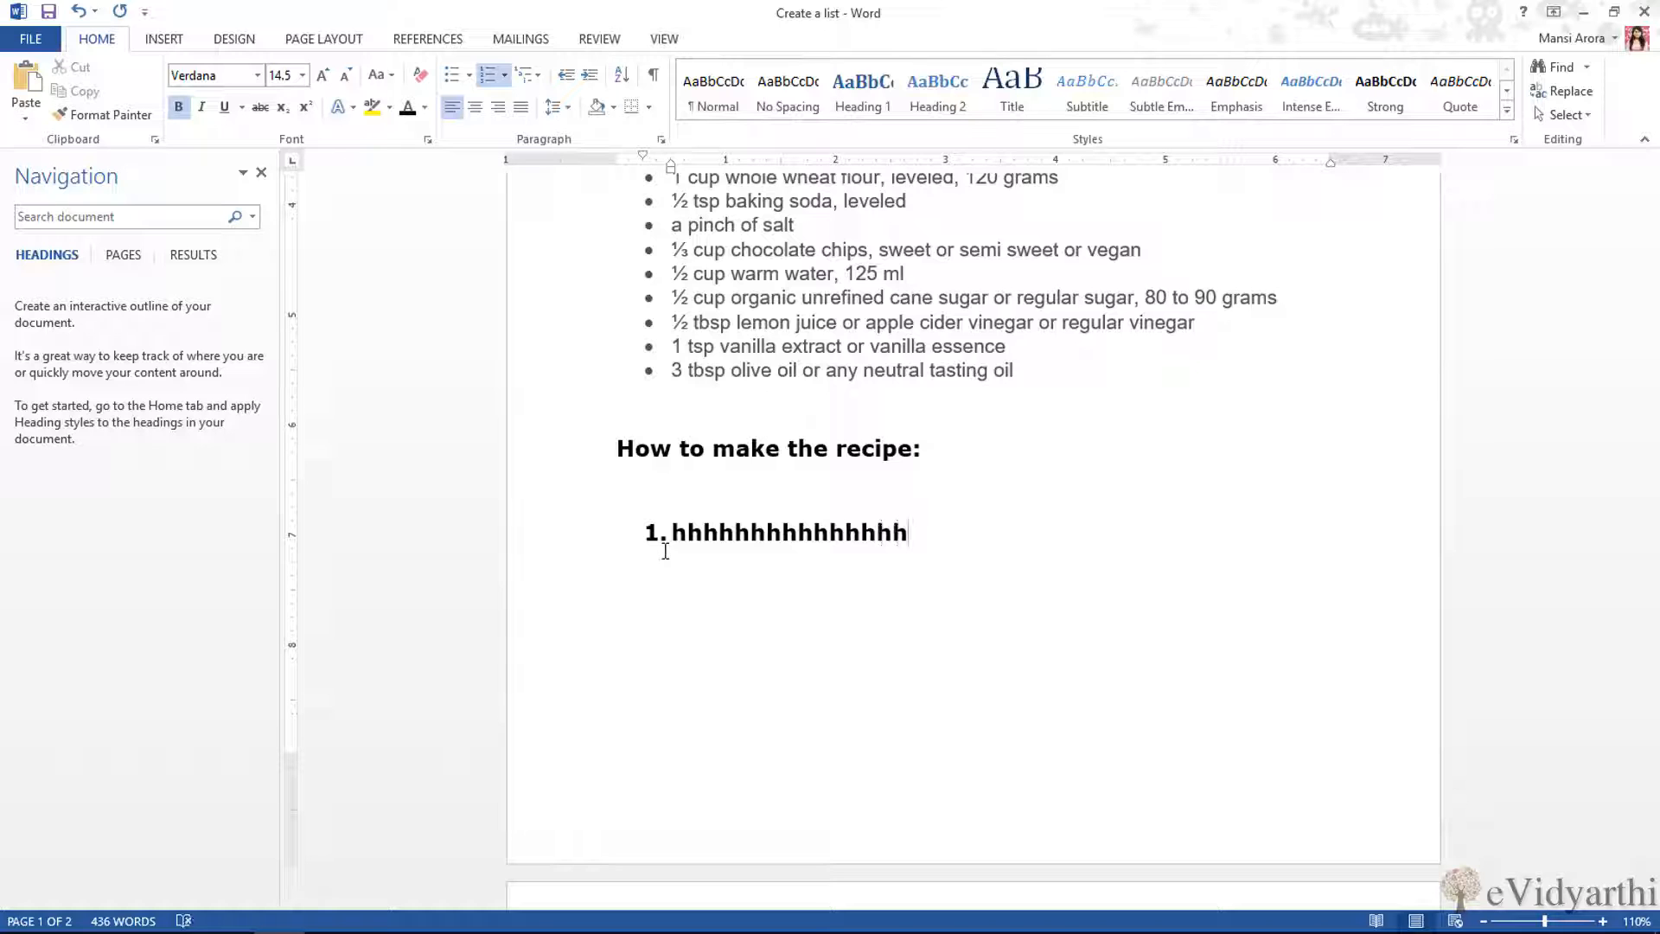
key(Return)
text(hhhhh)
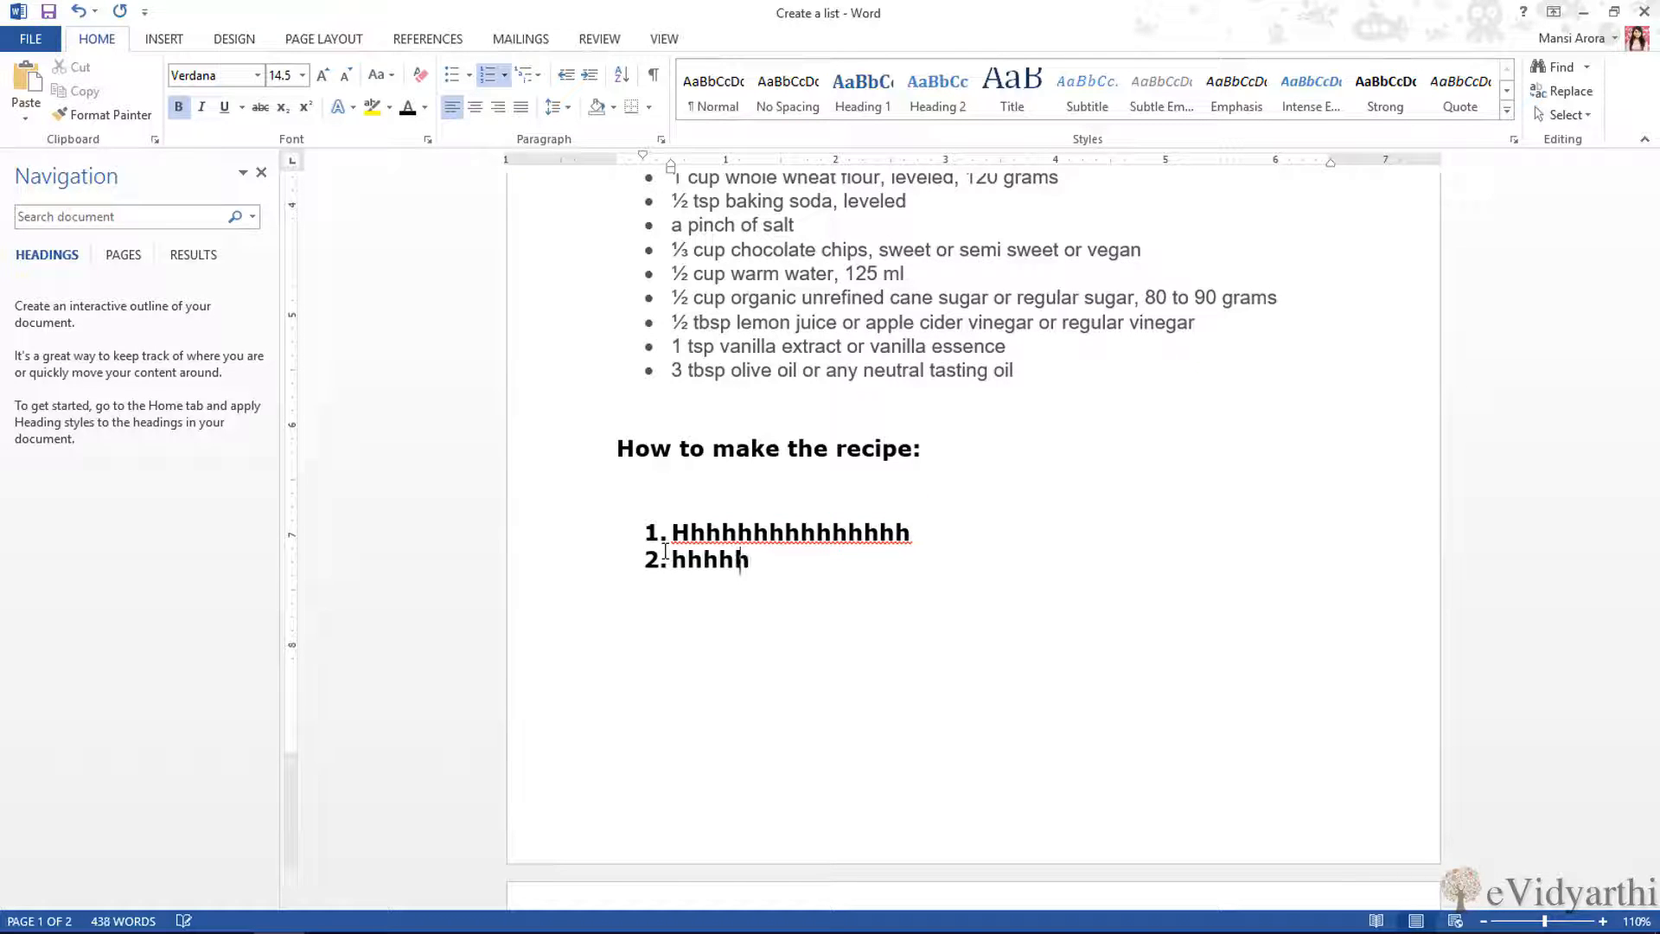
text(hhhhhhh)
key(Return)
text(h)
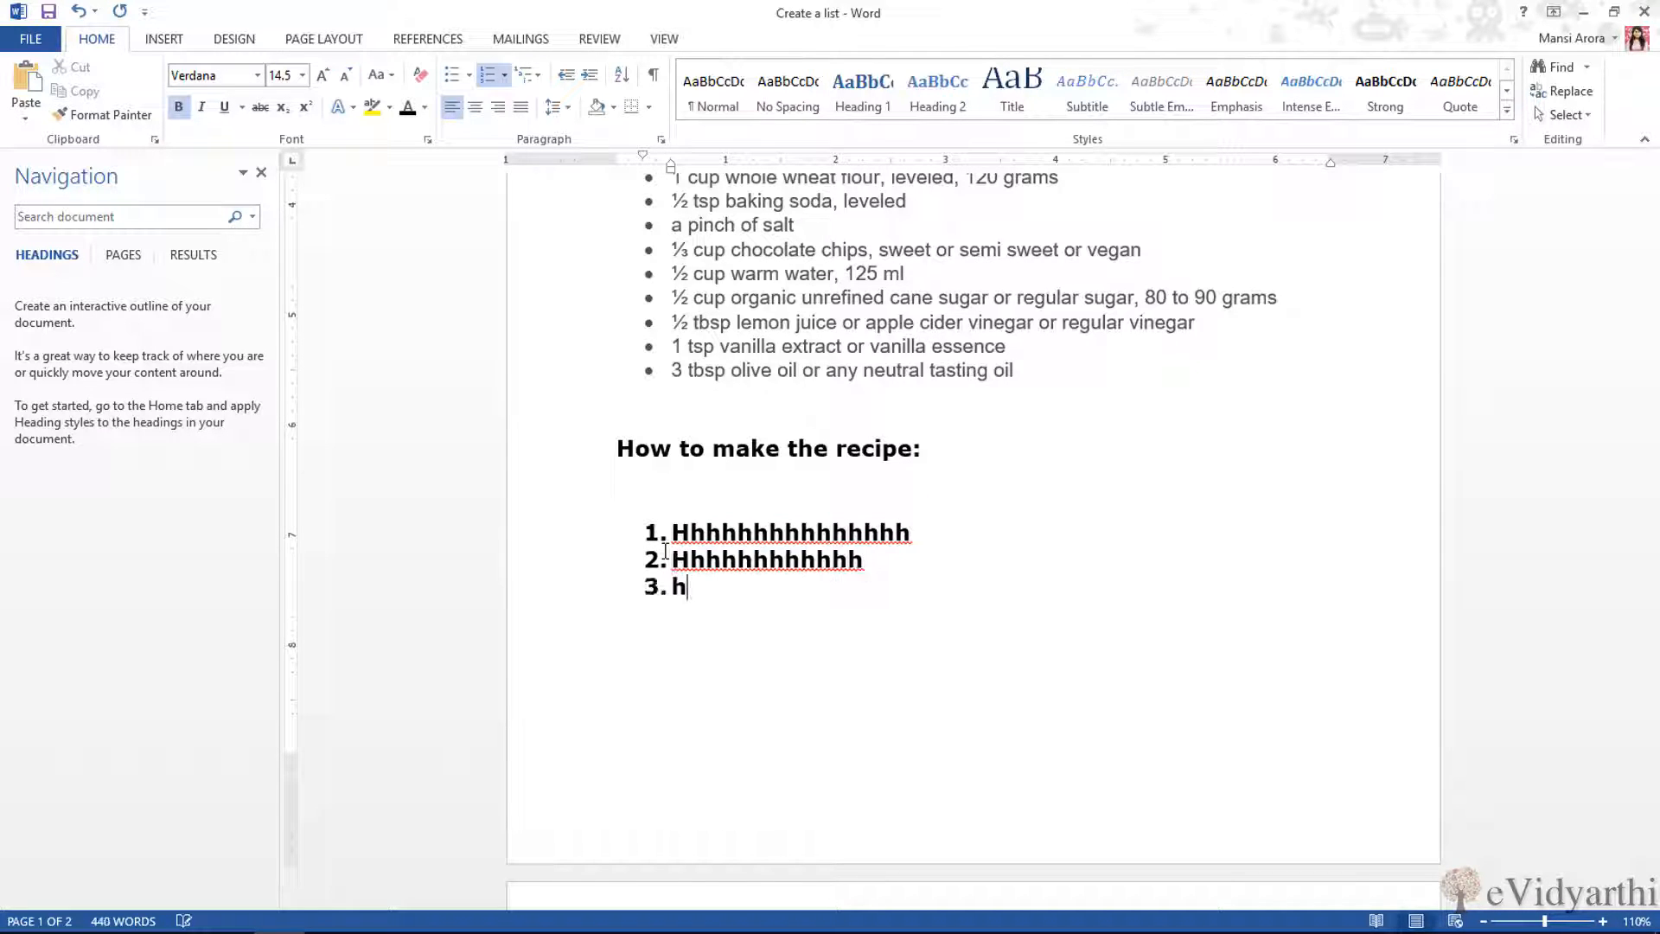
text(hhhhhhhhh)
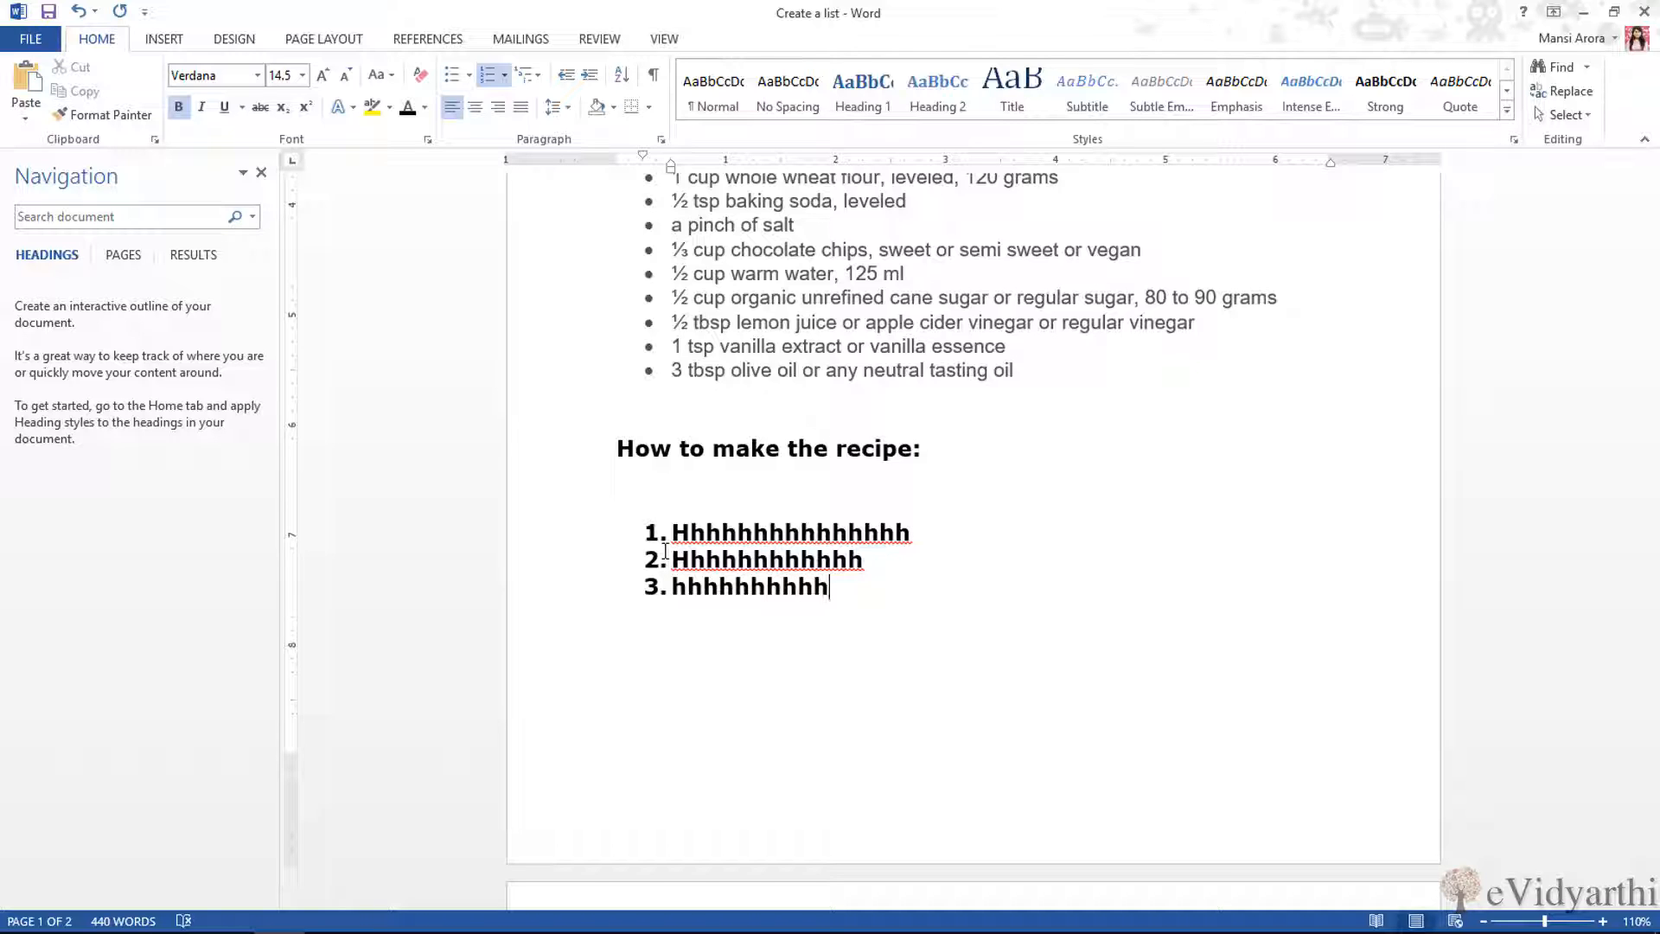
key(Return)
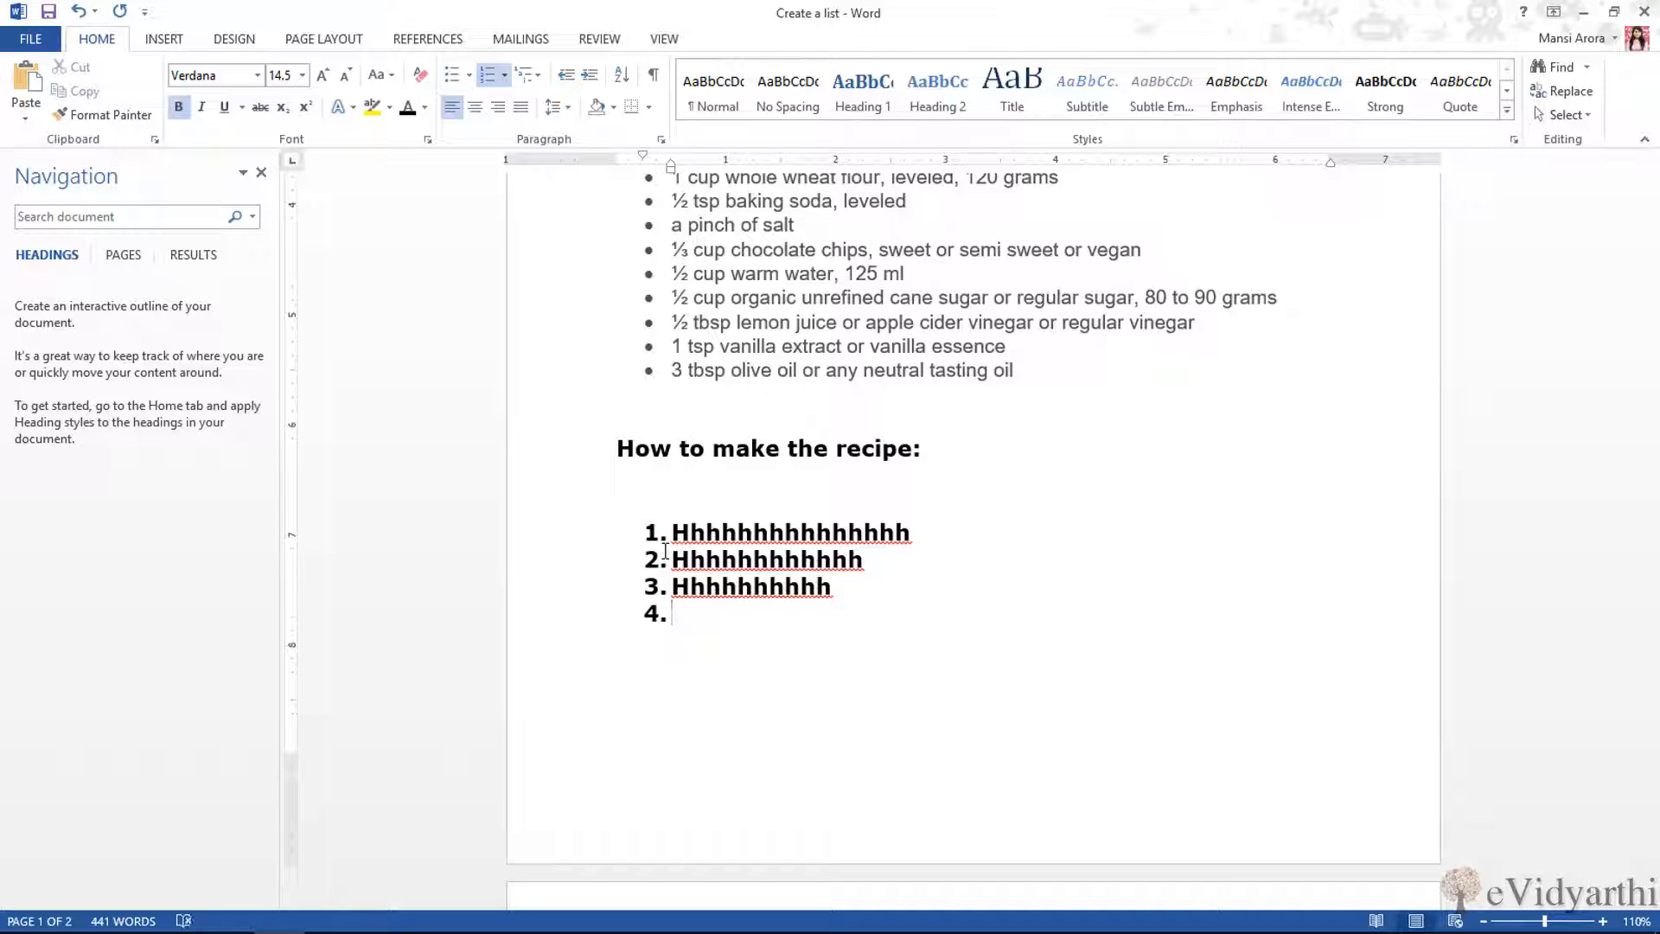